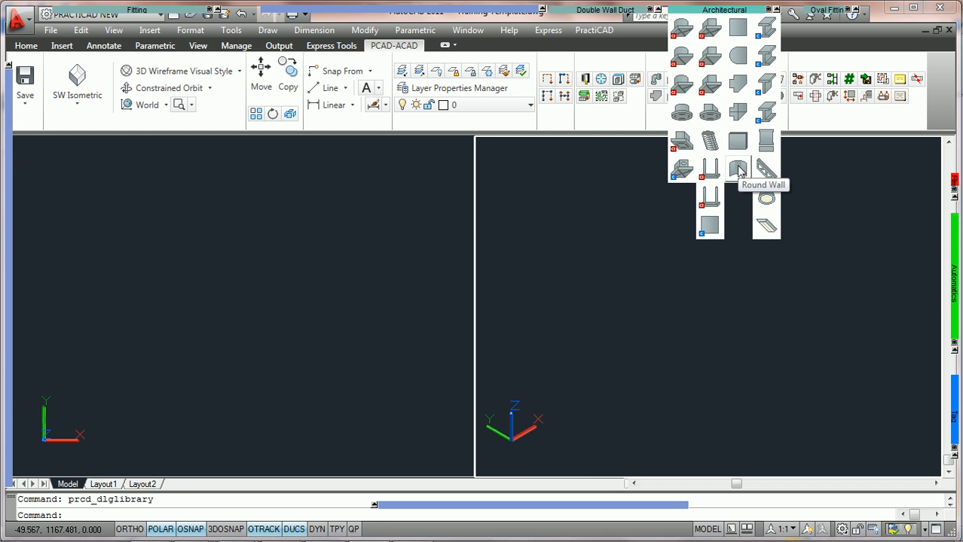
Open the PractiCAD library, browse to Architecturals > Wall, and add the Custom Wall to the Architectural palette below Round Wall
left_click_drag(737, 172, 641, 114)
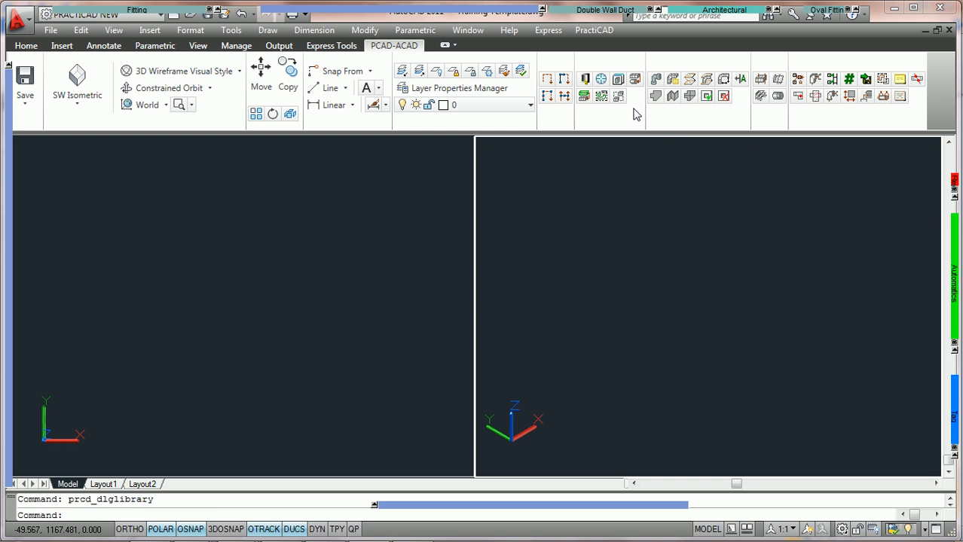
left_click(585, 80)
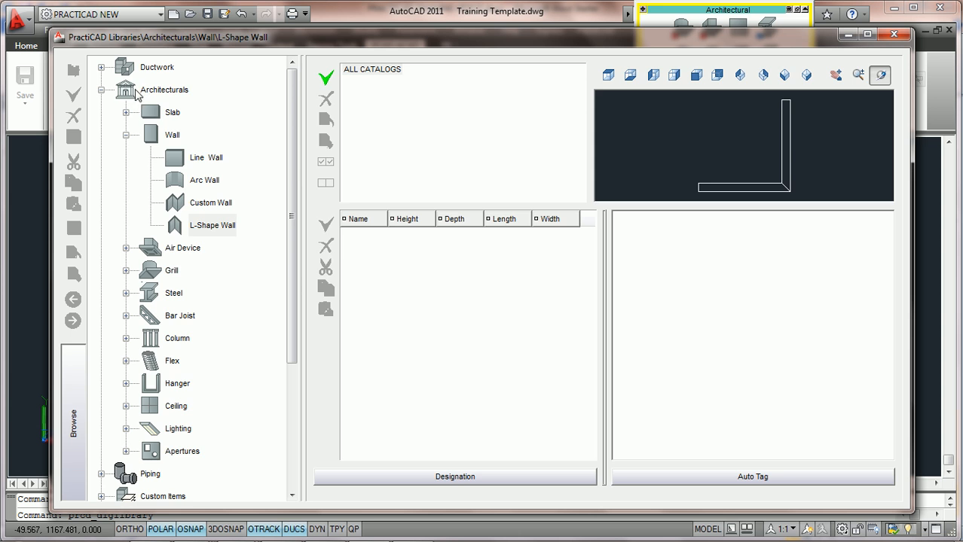
left_click(101, 91)
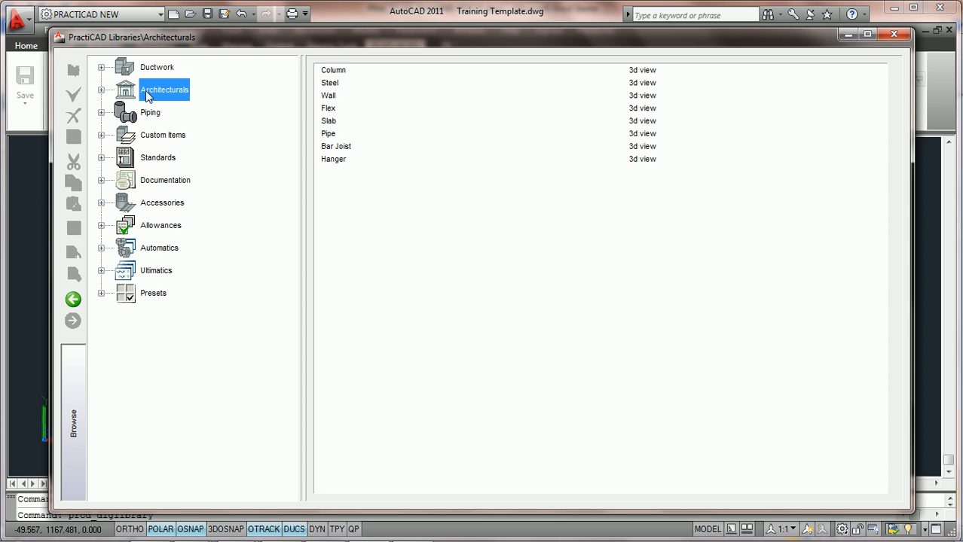
left_click(101, 90)
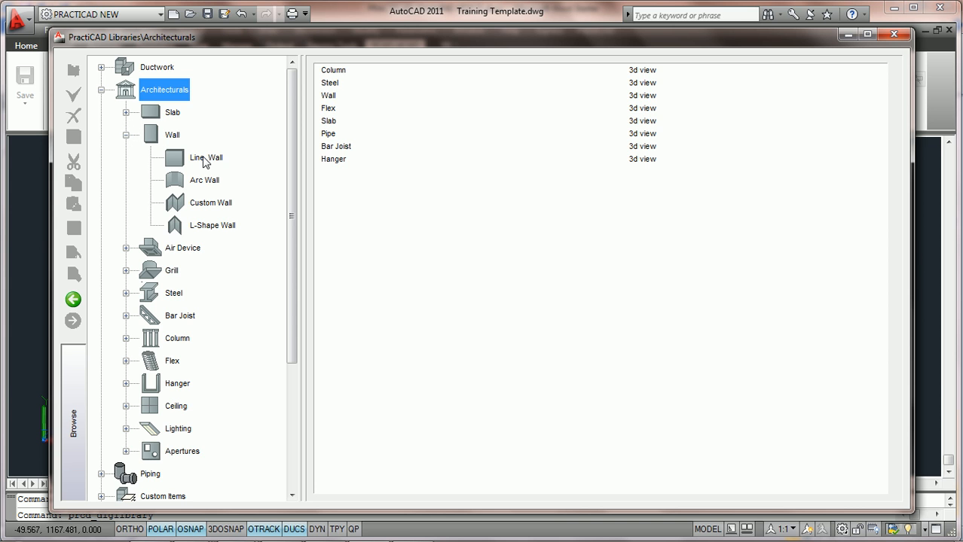
left_click(217, 204)
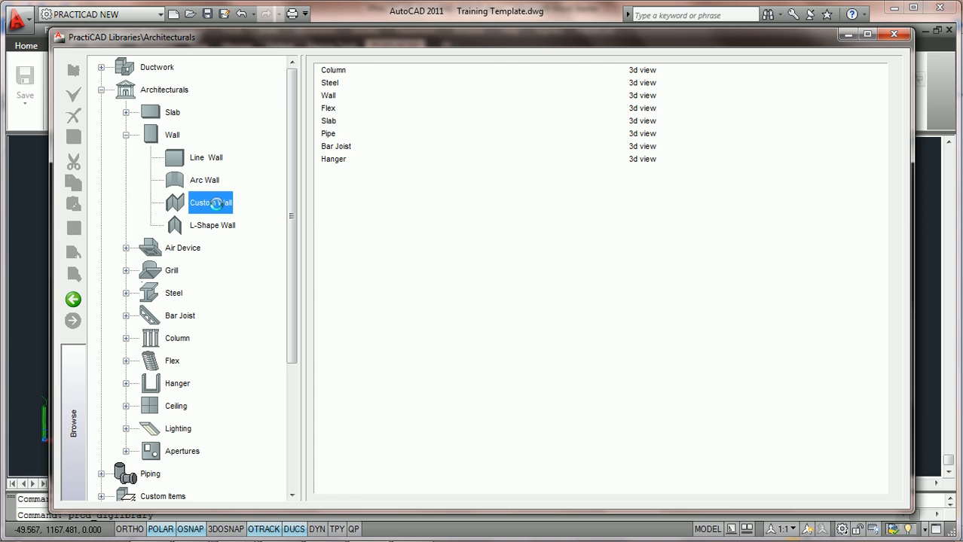
left_click_drag(390, 42, 352, 106)
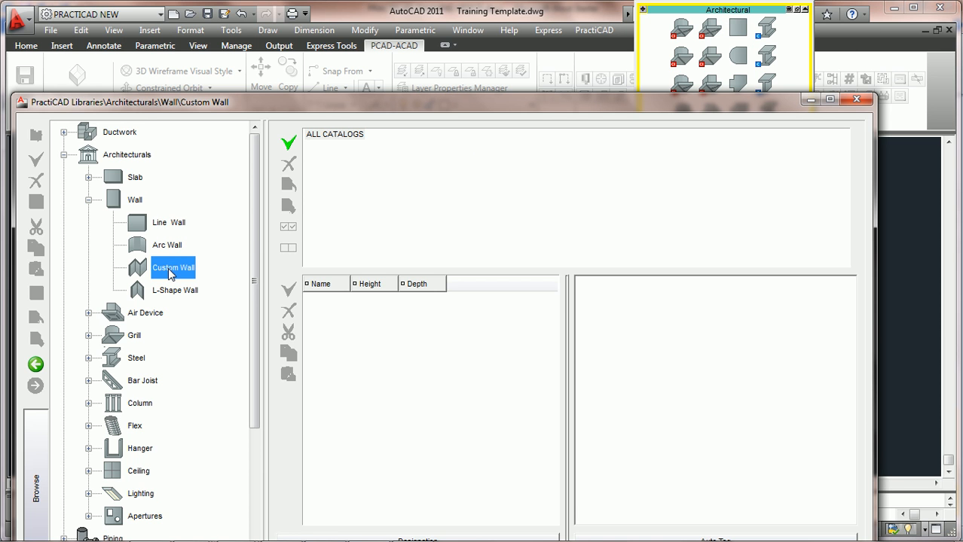
left_click_drag(169, 269, 738, 202)
Add the L-Shape Wall to the Architectural palette below the Custom Wall and close the library
left_click(188, 292)
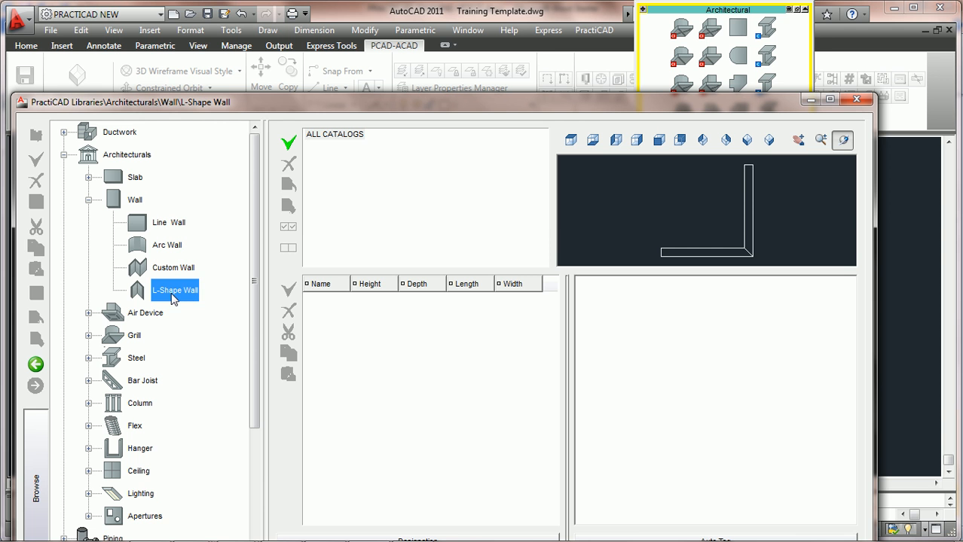
left_click_drag(171, 297, 739, 237)
left_click(856, 99)
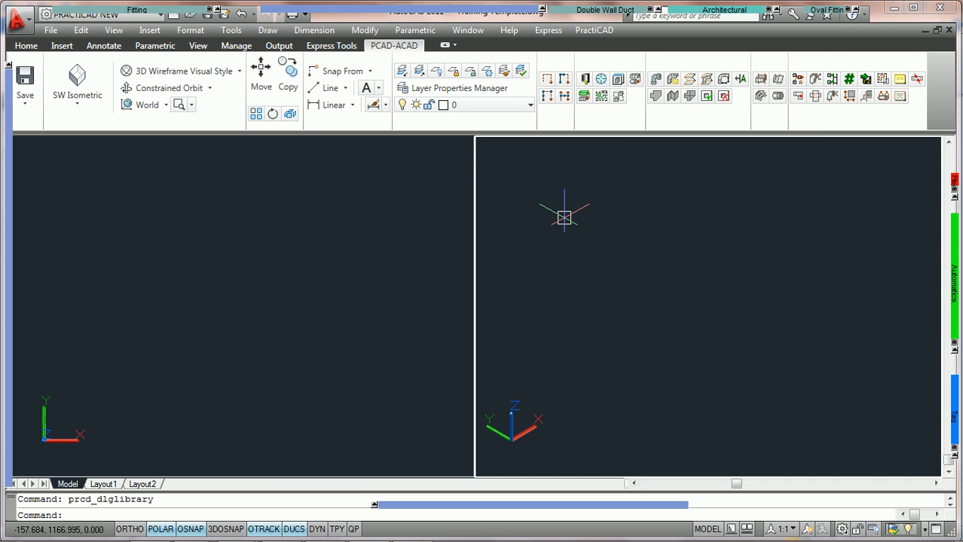
key("Escape")
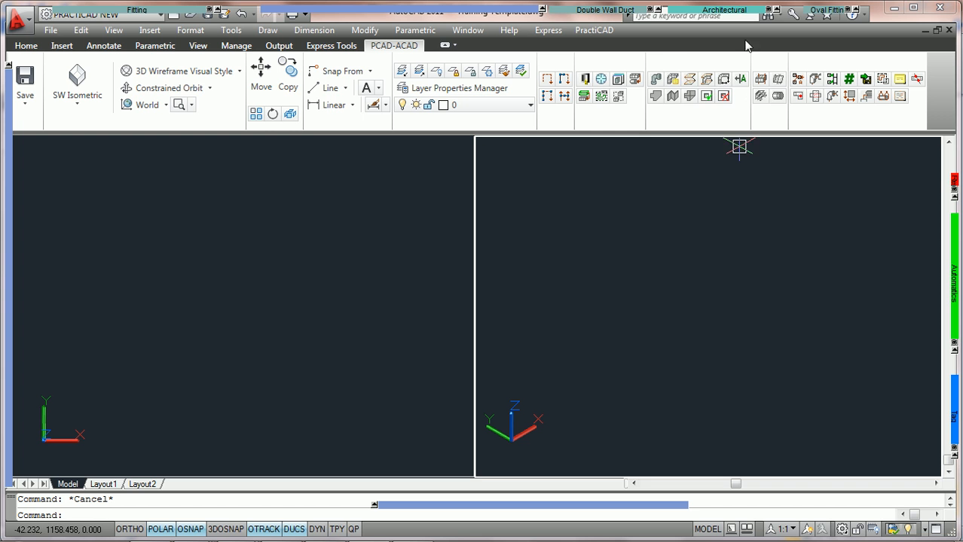
Insert a line wall with its X reference set to Left and set its position in the 3D view
left_click(736, 11)
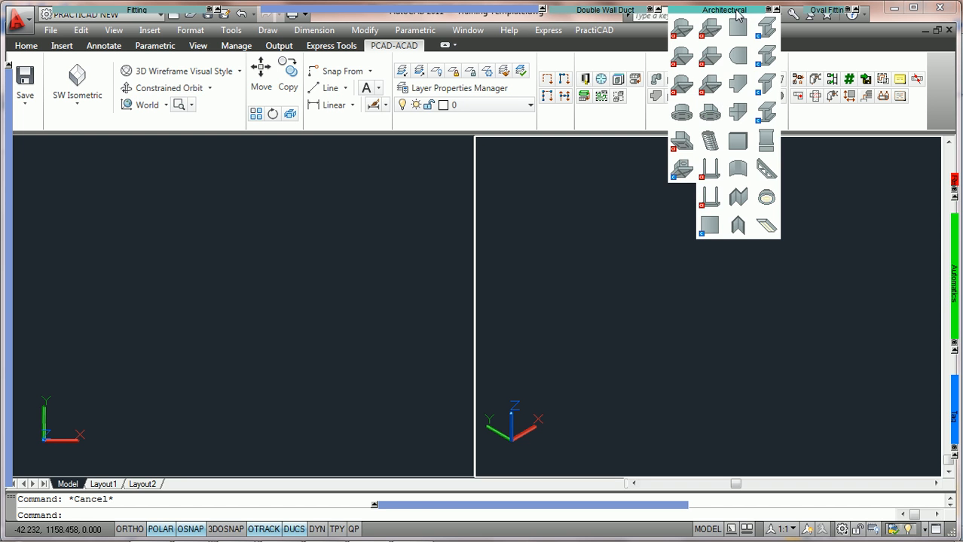
left_click(739, 148)
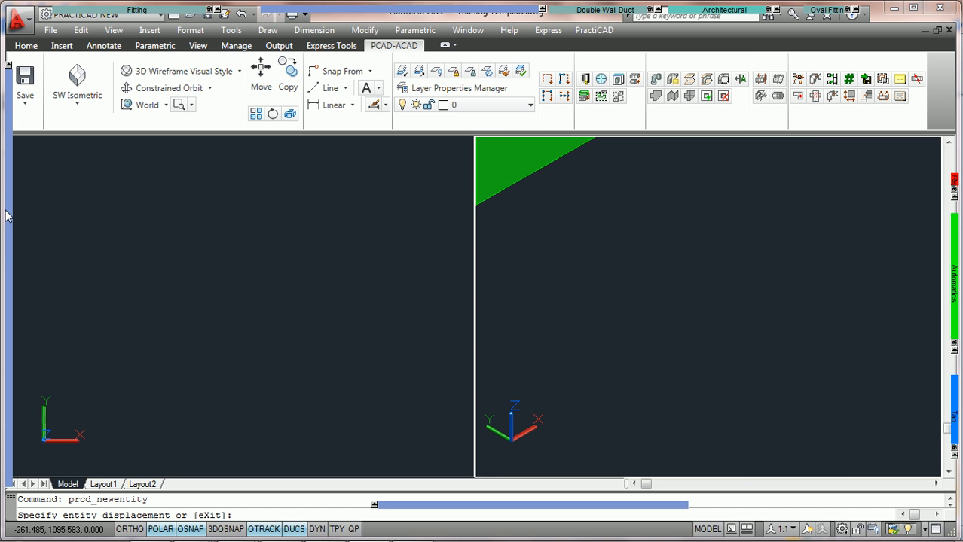
mouse_move(9, 215)
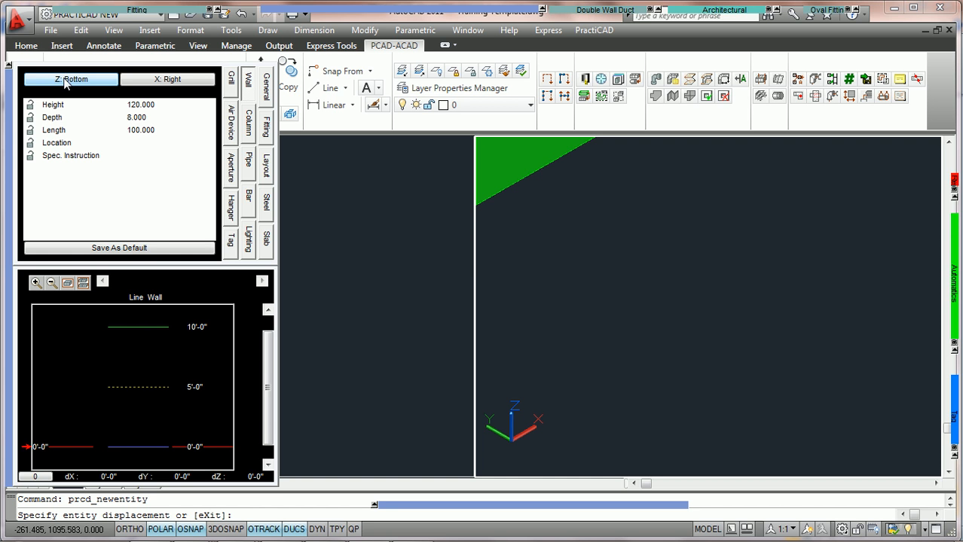
left_click(165, 80)
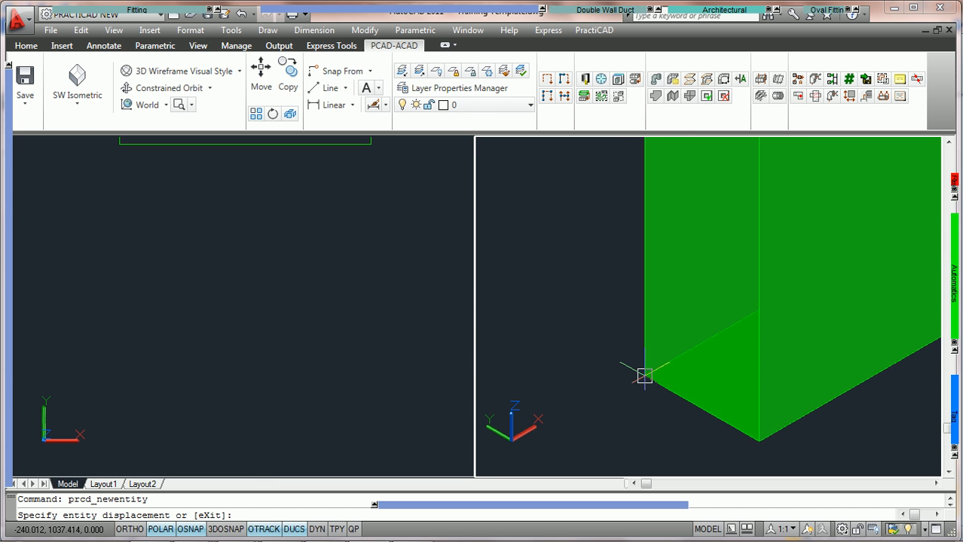
scroll(644, 376, "down", 5)
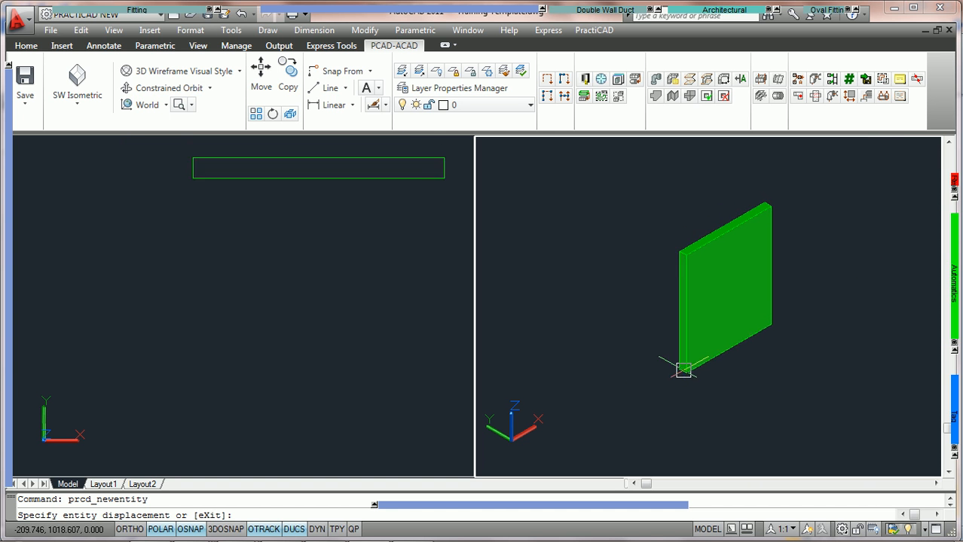
left_click(765, 392)
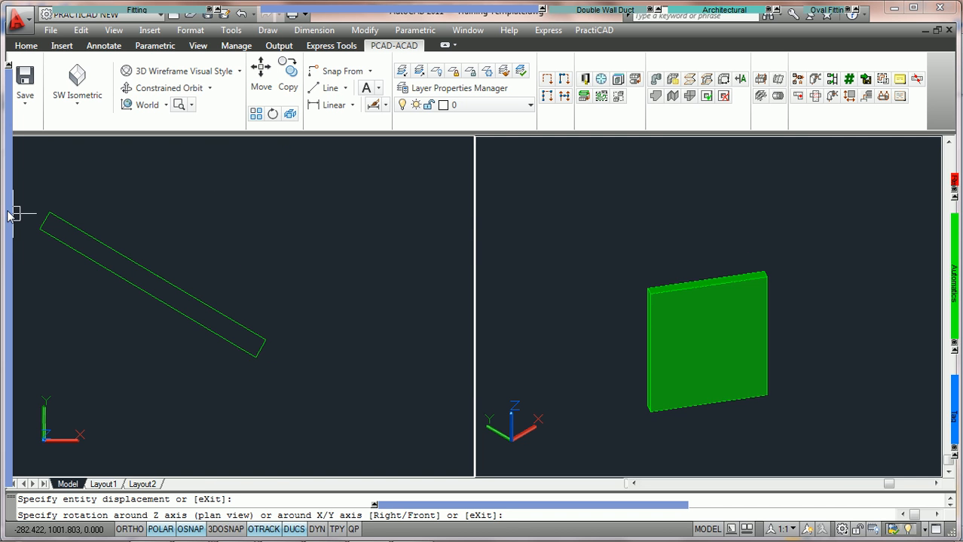
Set the line wall's height to 150 and its depth to 24
left_click(168, 108)
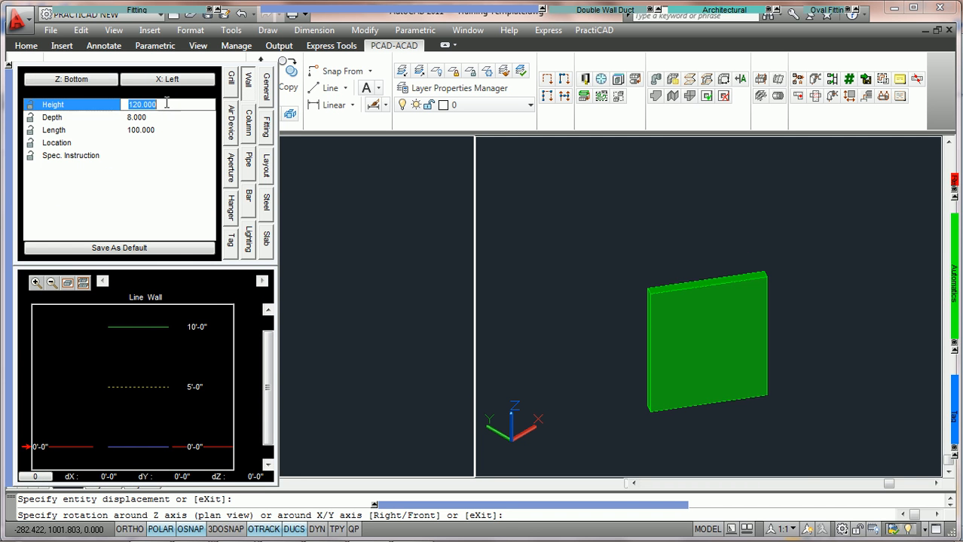
scroll(167, 105, "up", 13)
scroll(167, 104, "up", 2)
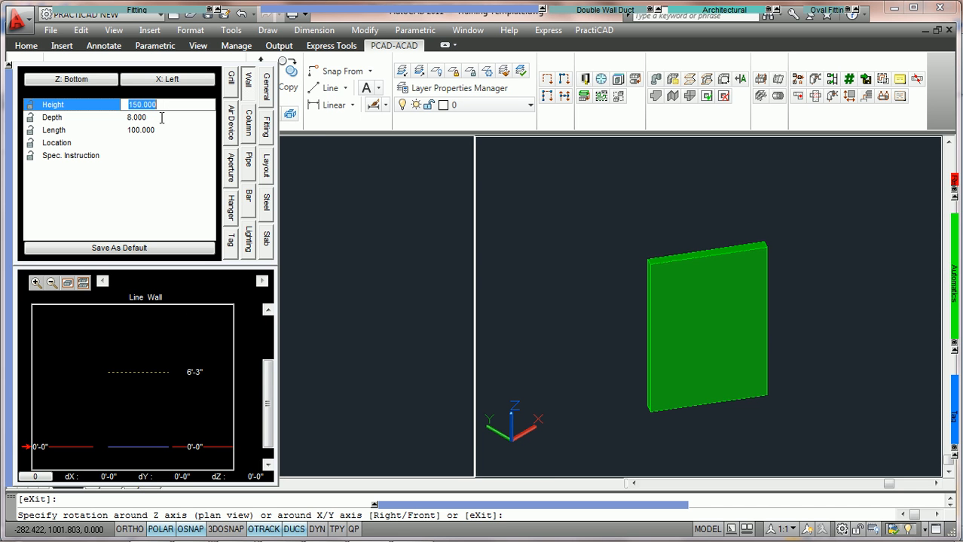
left_click(162, 117)
scroll(162, 119, "up", 6)
scroll(162, 119, "up", 2)
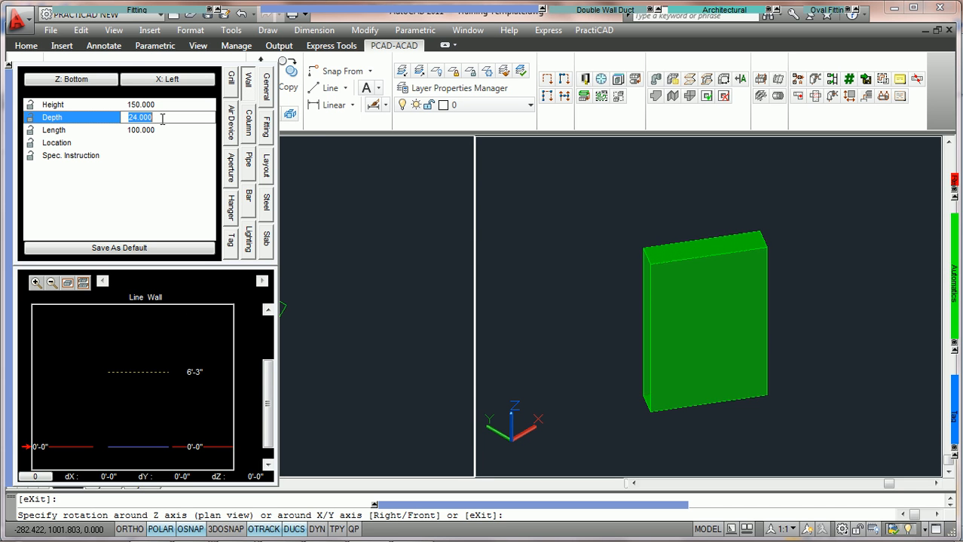
Set the line wall's length to 125, leaving its location and special instruction blank
left_click(167, 131)
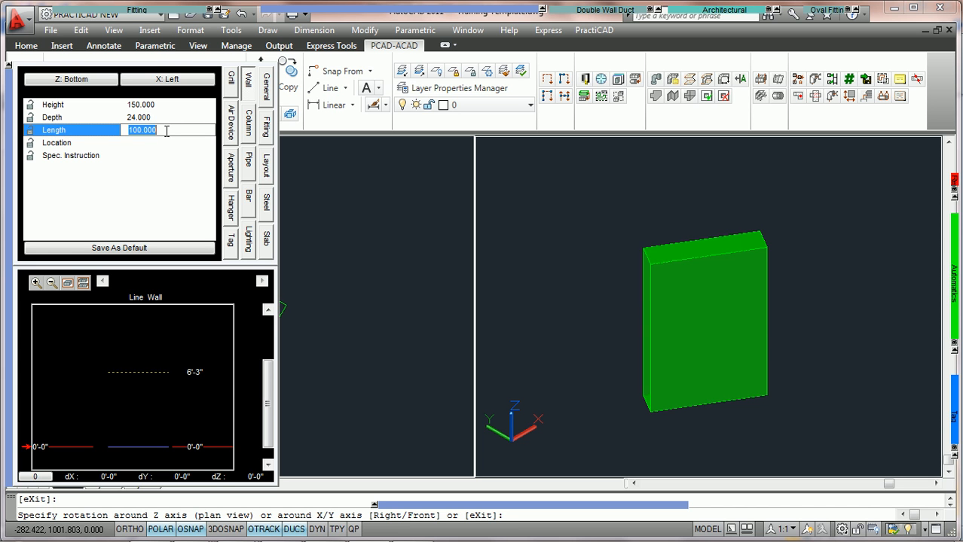
scroll(167, 130, "up", 4)
scroll(167, 131, "up", 4)
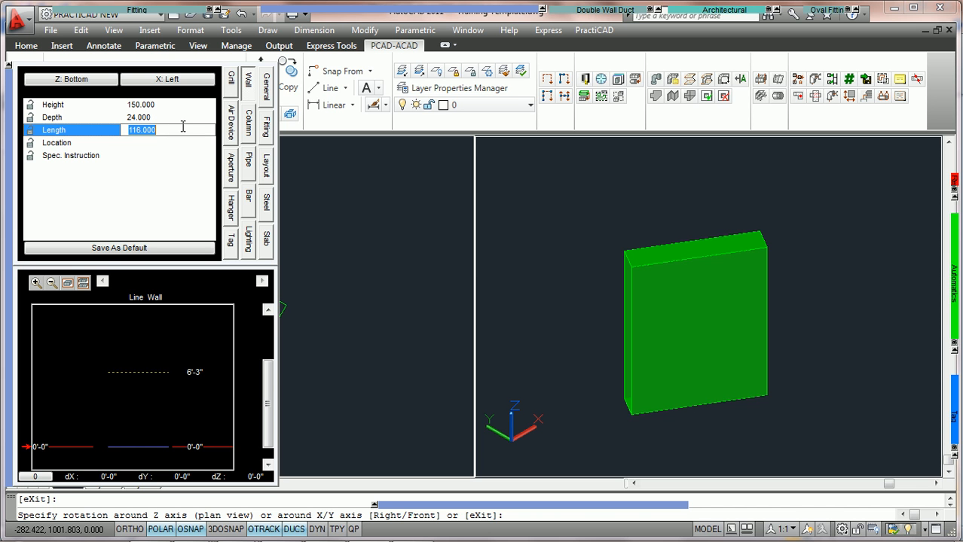
type("125")
key("Return")
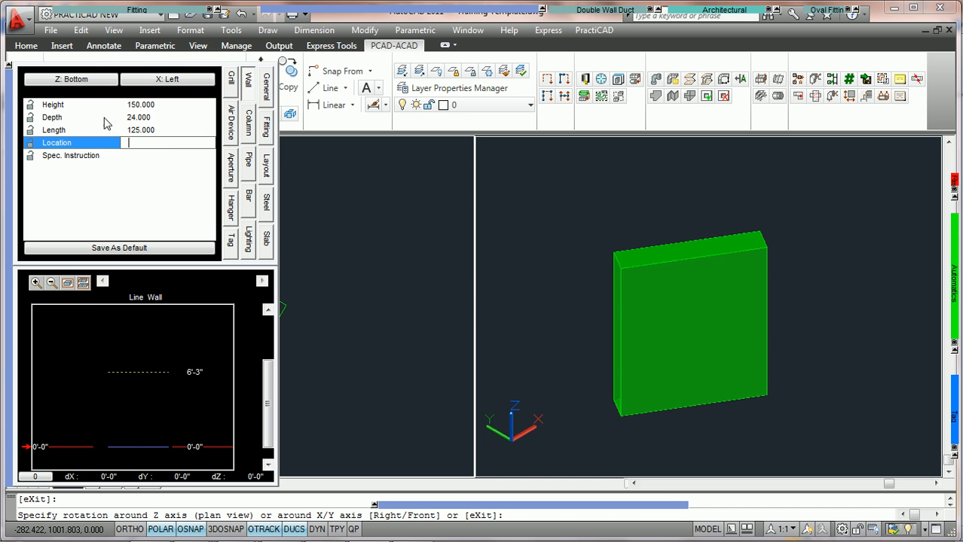
left_click(153, 146)
left_click(157, 155)
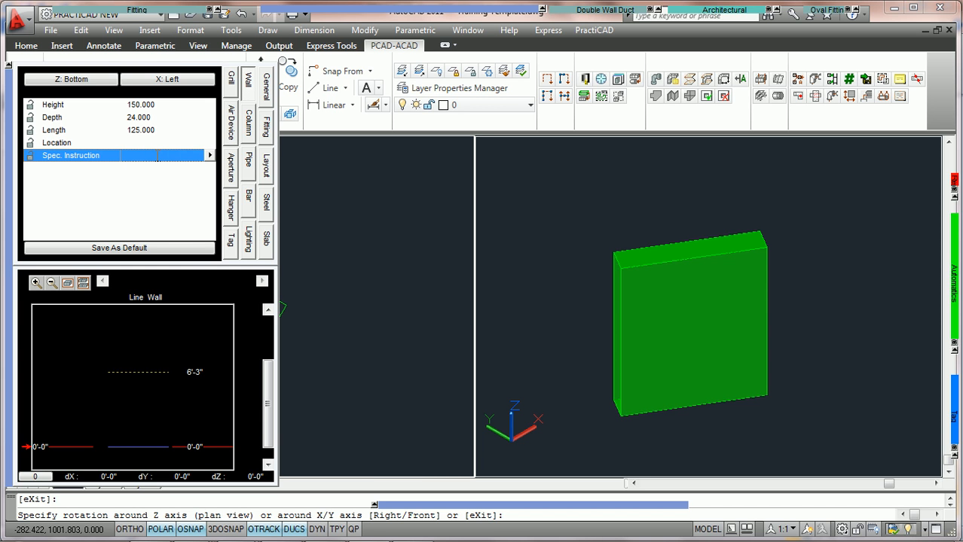
Fix the line wall's rotation at 0° in the plan view, end placement, and undo the wall
scroll(268, 388, "down", 1)
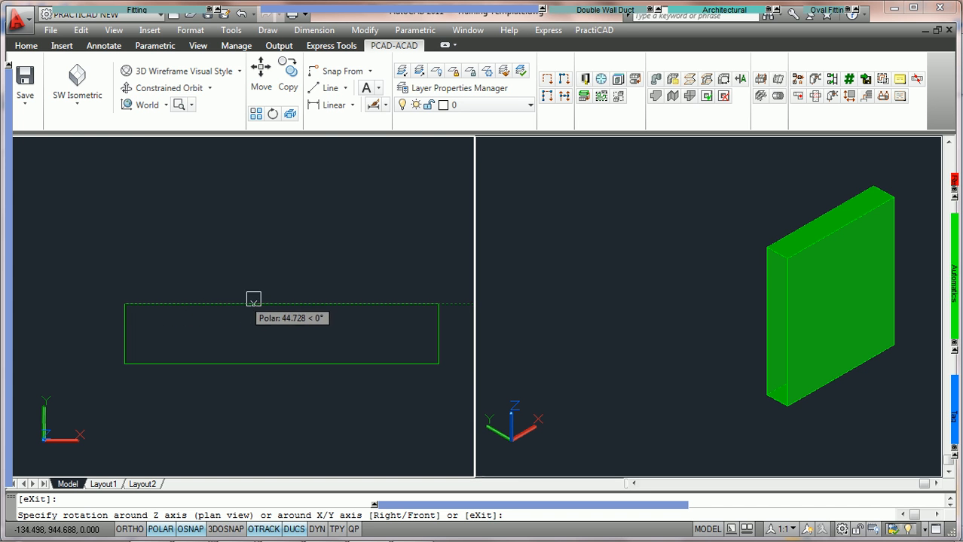
left_click(271, 299)
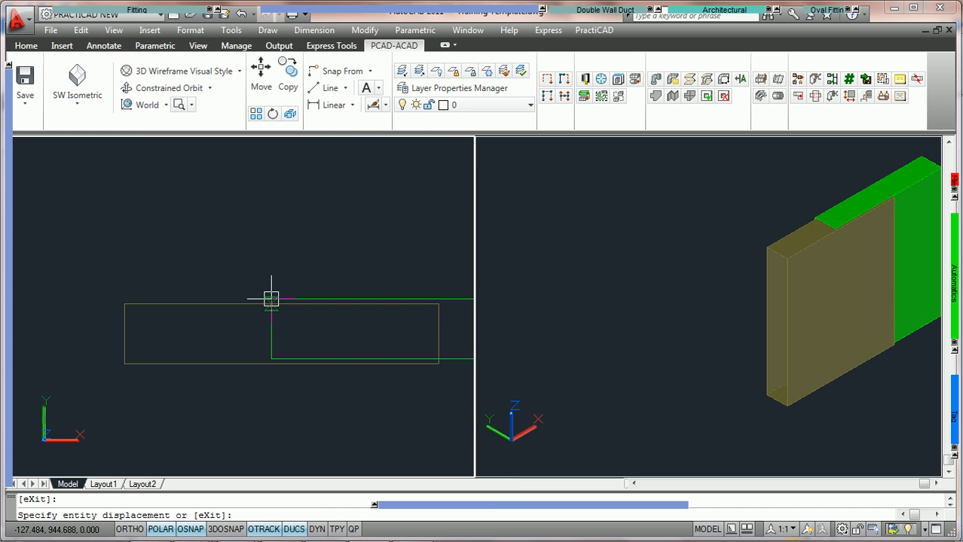
key("Escape")
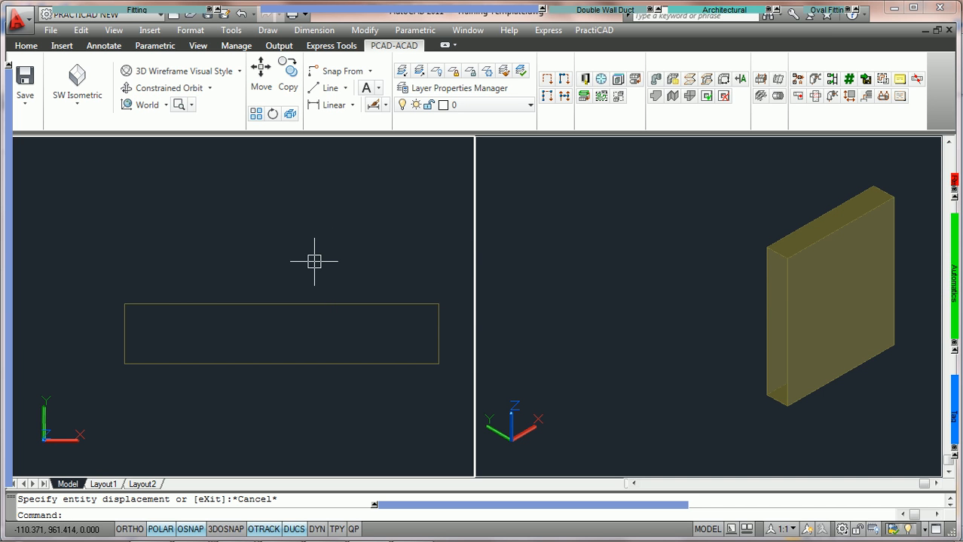
key("ctrl+z")
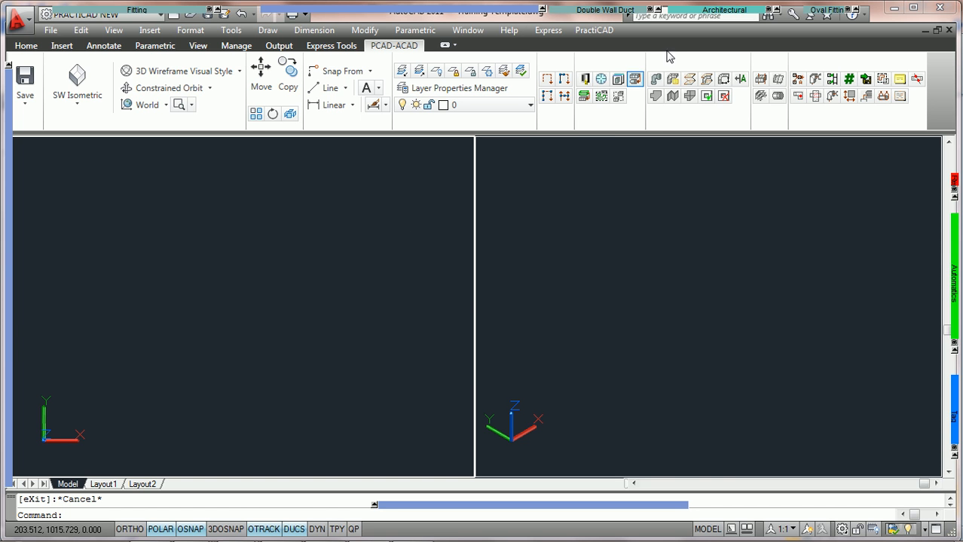
Insert a round (arc) wall from the Architectural palette and set its position in the plan view
mouse_move(716, 18)
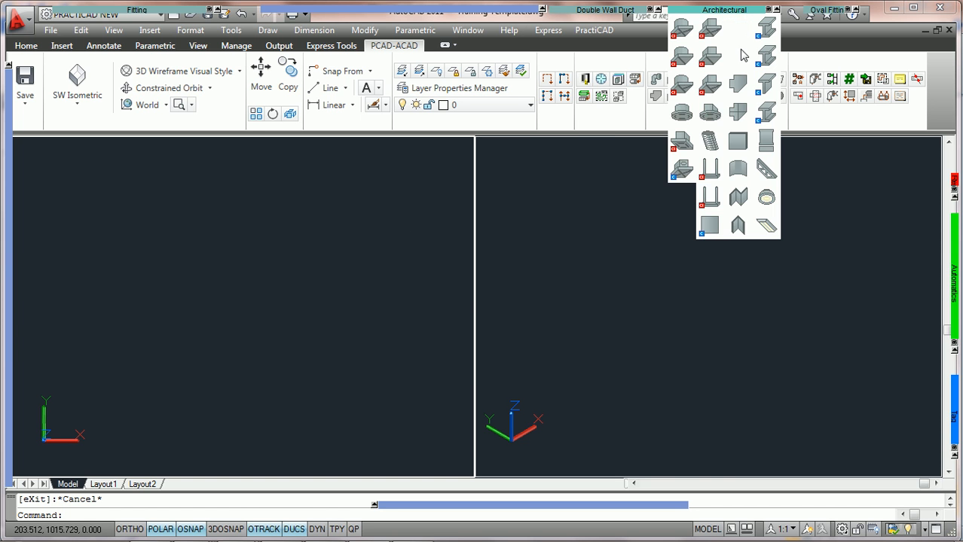
left_click(737, 173)
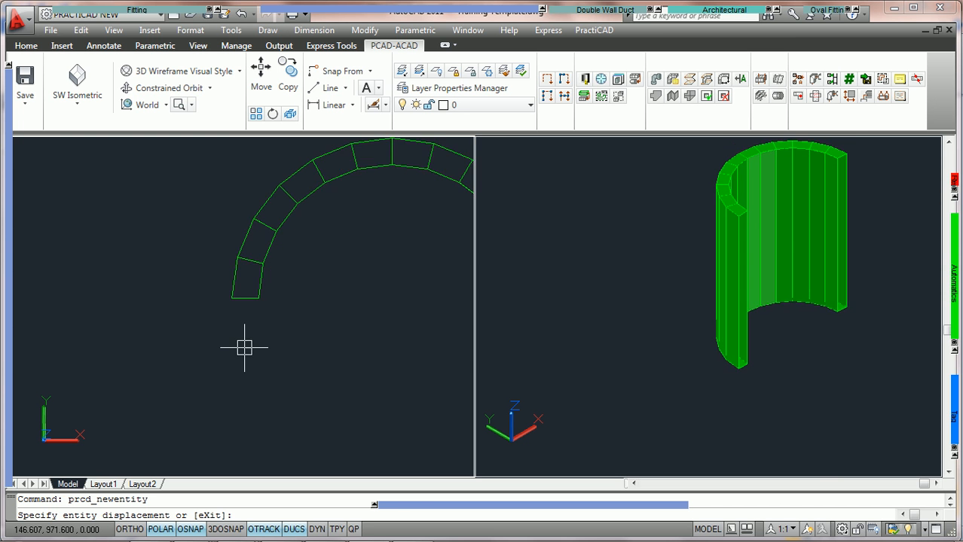
left_click(163, 328)
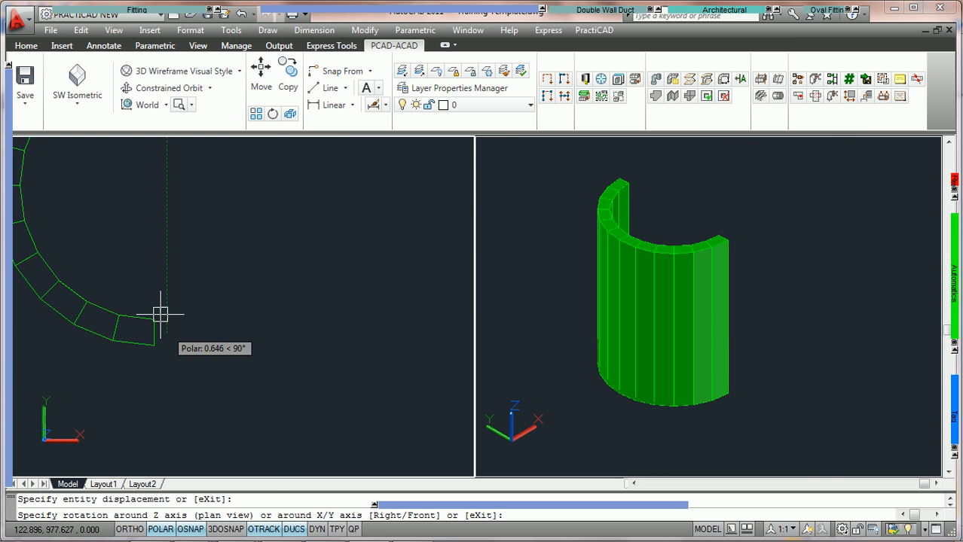
Set the arc wall's height to 102 and, after trying a thicker wall, its depth to 8
mouse_move(4, 211)
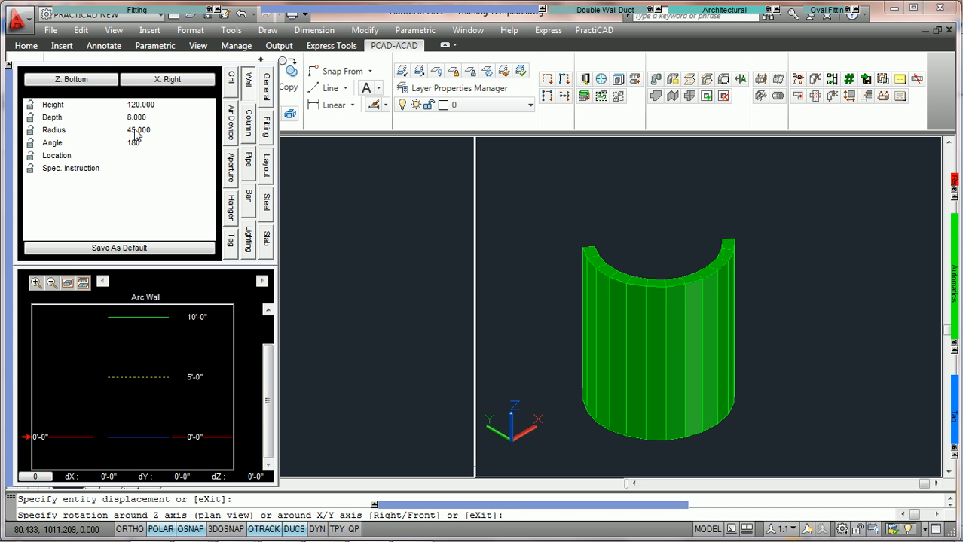
left_click(167, 106)
scroll(167, 106, "down", 9)
left_click(155, 118)
scroll(156, 117, "up", 6)
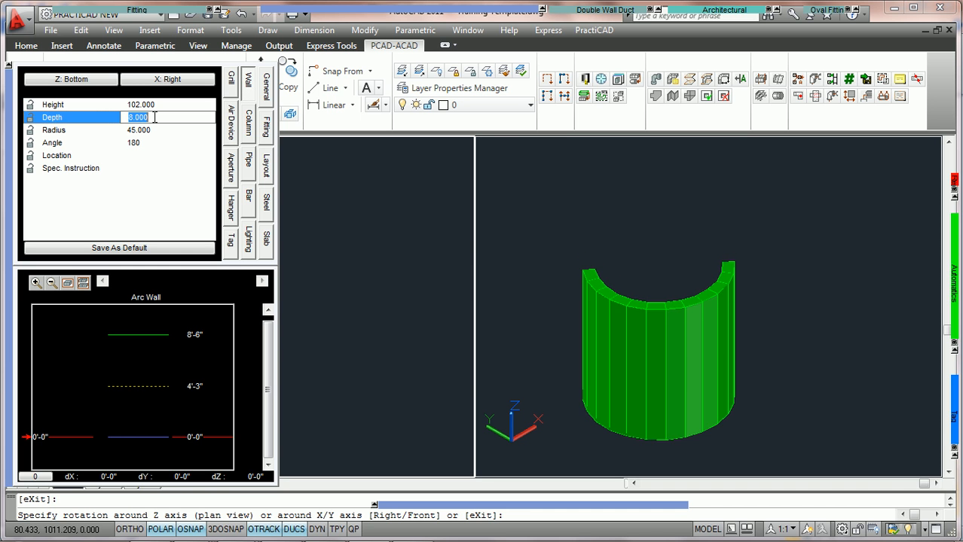
scroll(155, 117, "down", 8)
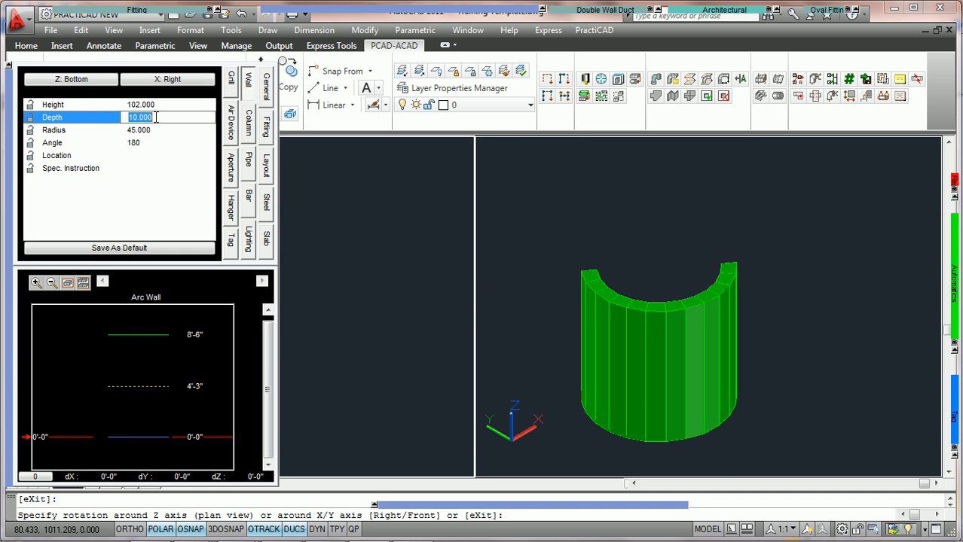
scroll(155, 117, "up", 2)
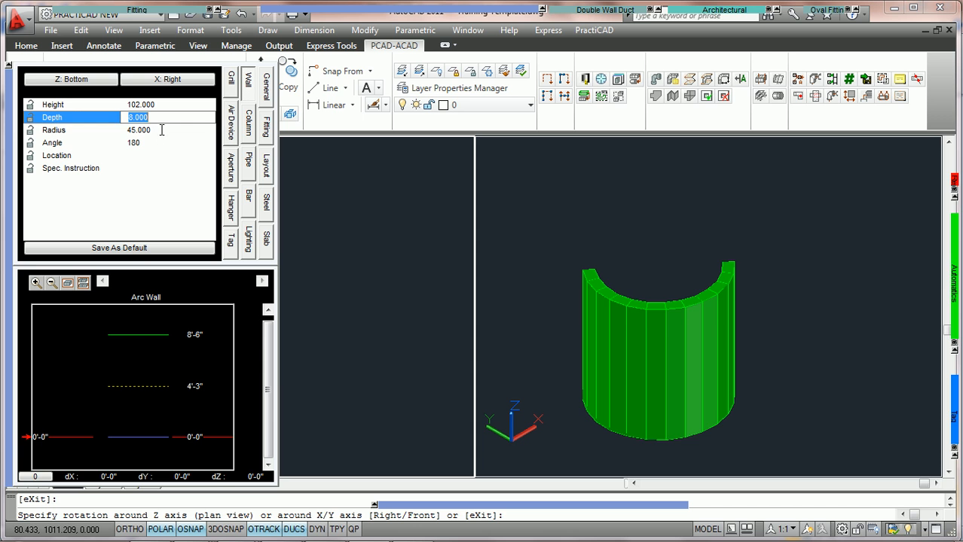
Try a radius of 90 on the arc wall, and set the radius to 65
left_click(162, 132)
type("90")
key("Tab")
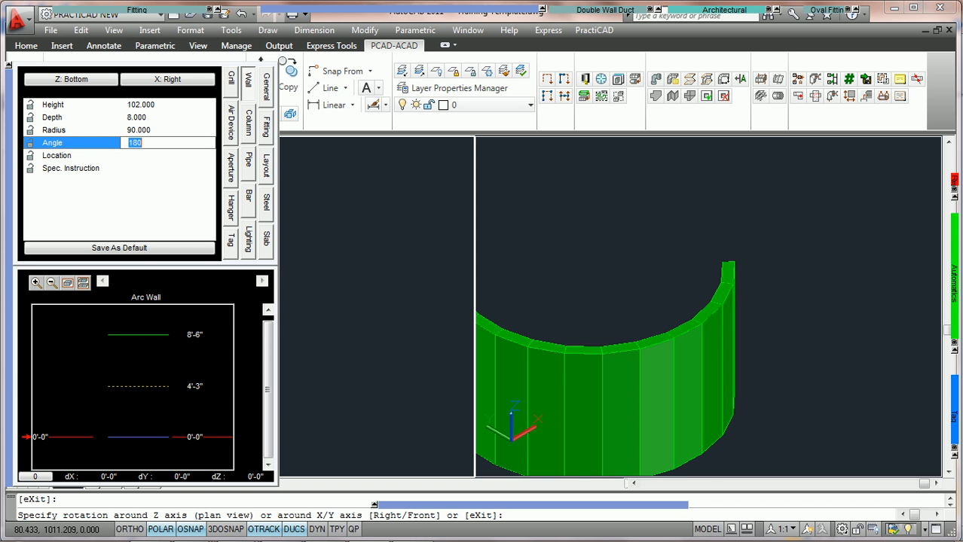
left_click(166, 130)
type("65")
key("Tab")
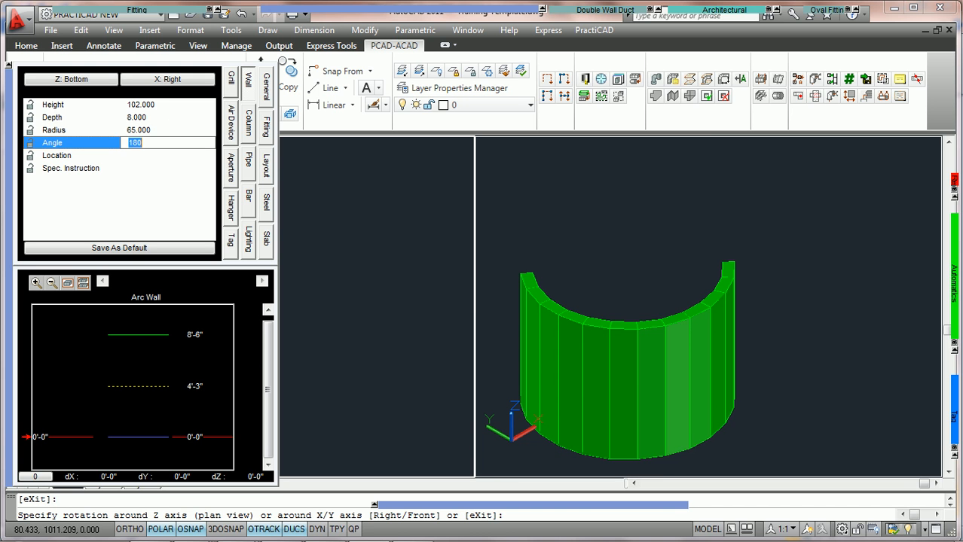
Set the arc wall's radius to 45
left_click(166, 130)
type("45")
key("Tab")
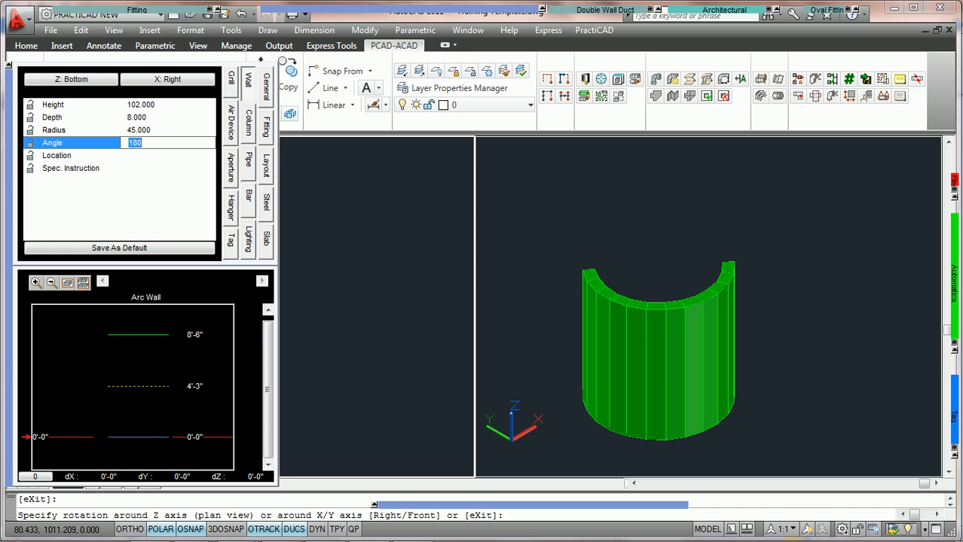
Try angles of 270 and 90 on the arc wall, and set the angle to 180
type("270")
key("Tab")
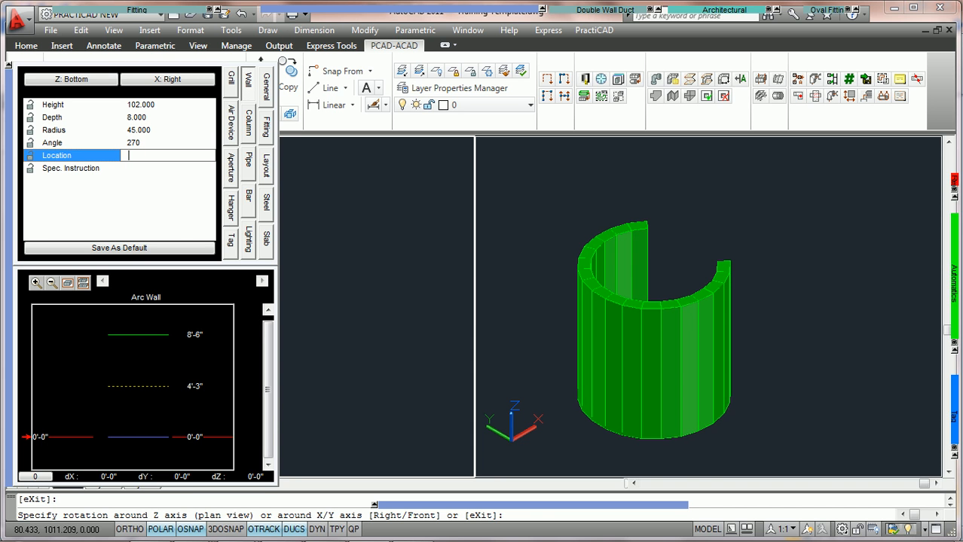
left_click(167, 143)
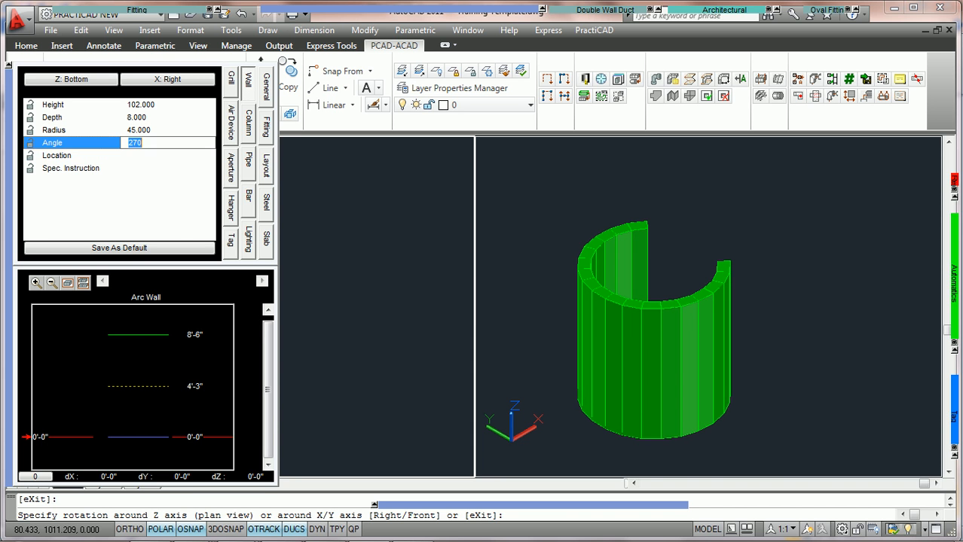
type("90")
key("Tab")
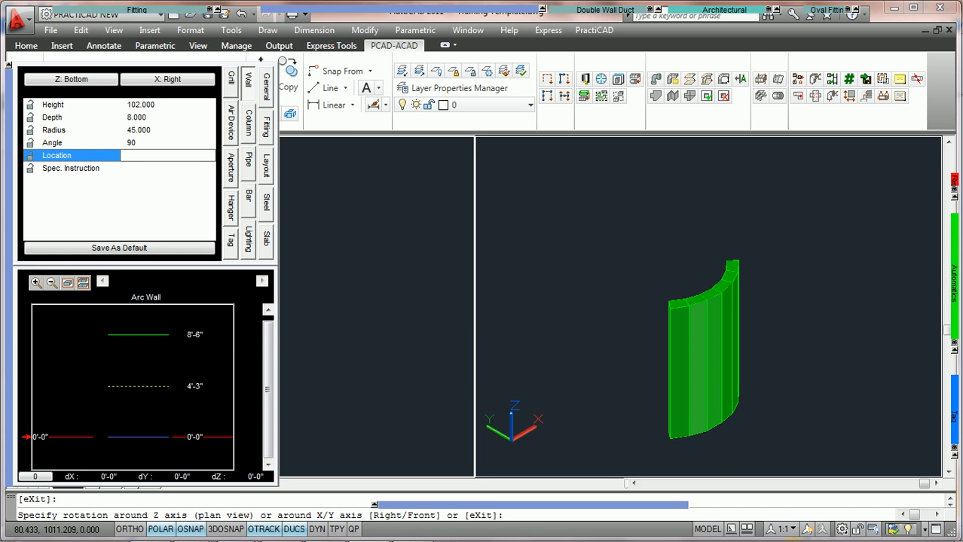
left_click(167, 143)
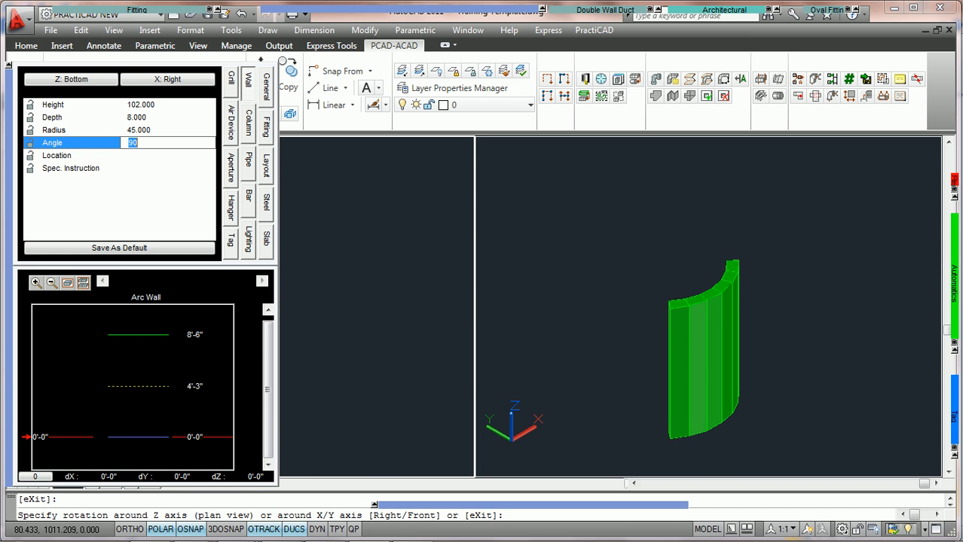
type("180")
key("Tab")
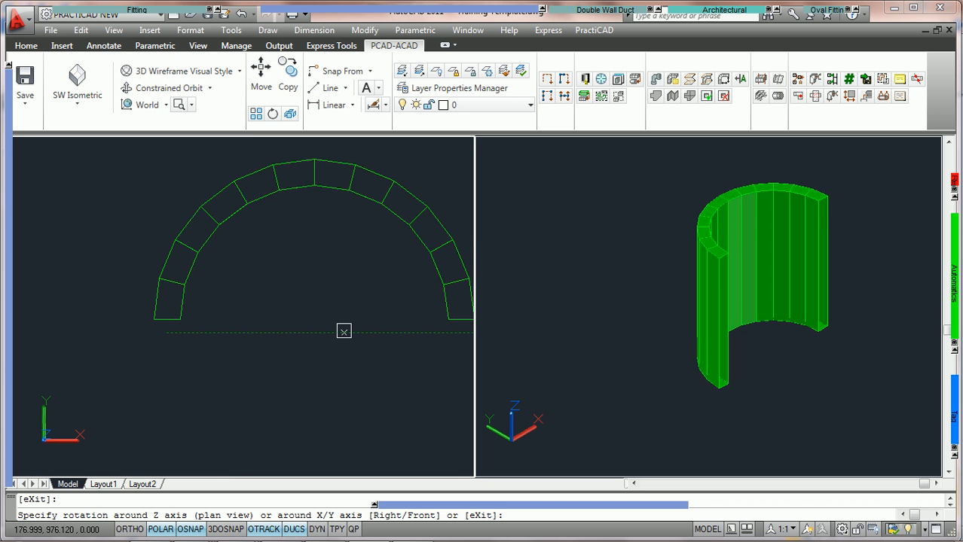
Fix the arc wall's rotation in the plan view, end placement, and add a vertical linear dimension from its inner apex to its outer end corner
left_click(349, 336)
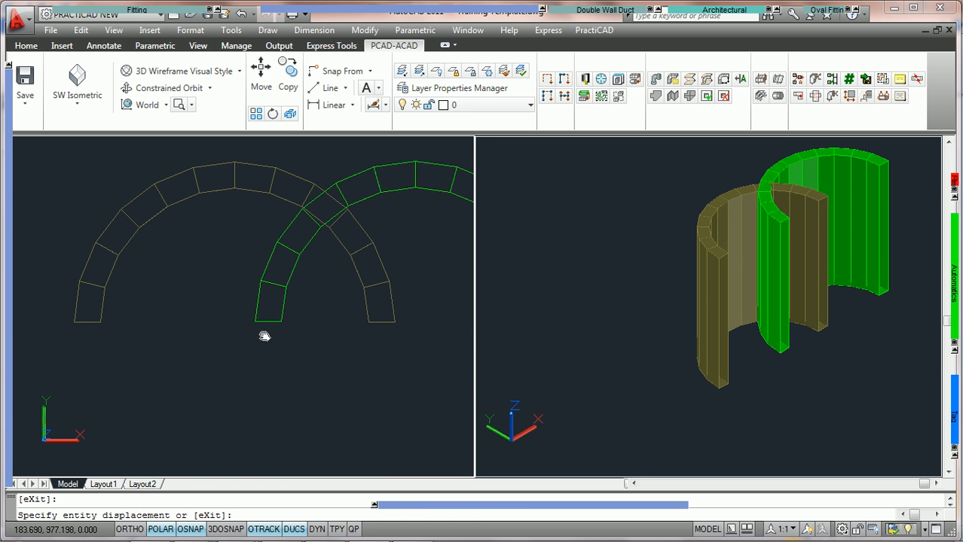
key("Escape")
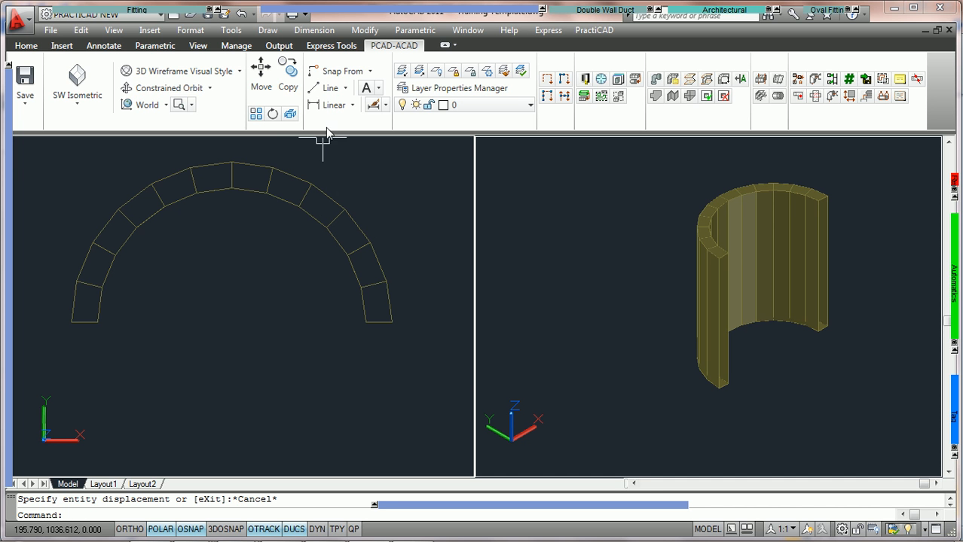
left_click(334, 107)
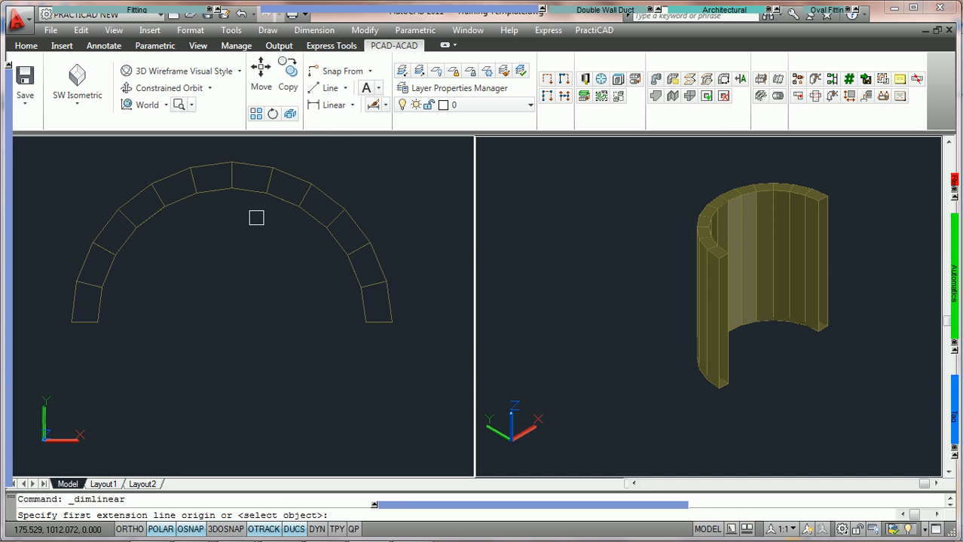
left_click(231, 187)
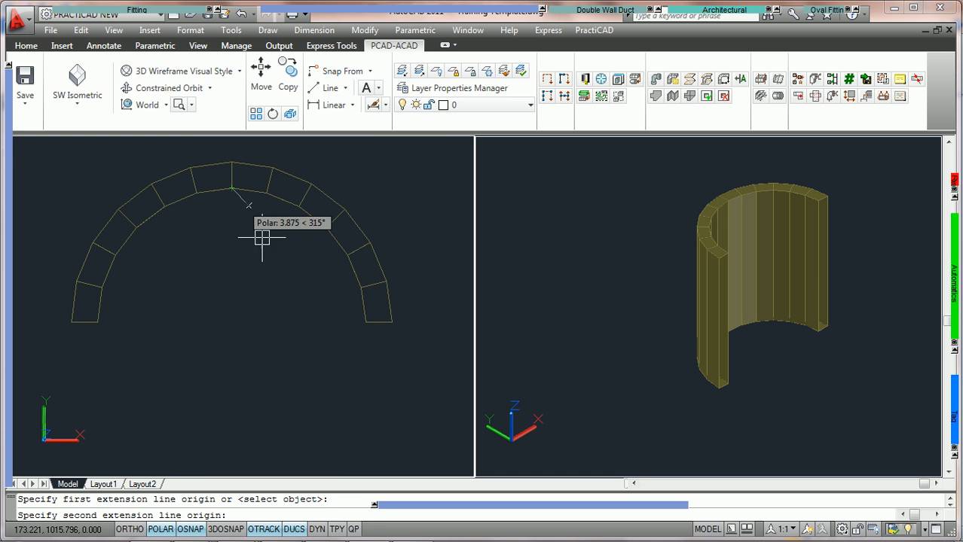
left_click(389, 321)
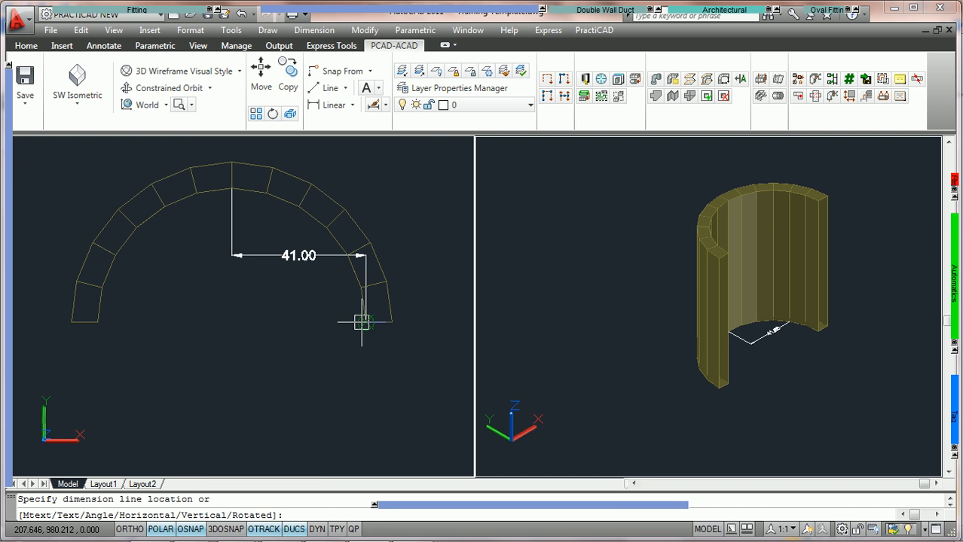
left_click(422, 278)
middle_click_drag(284, 234, 234, 235)
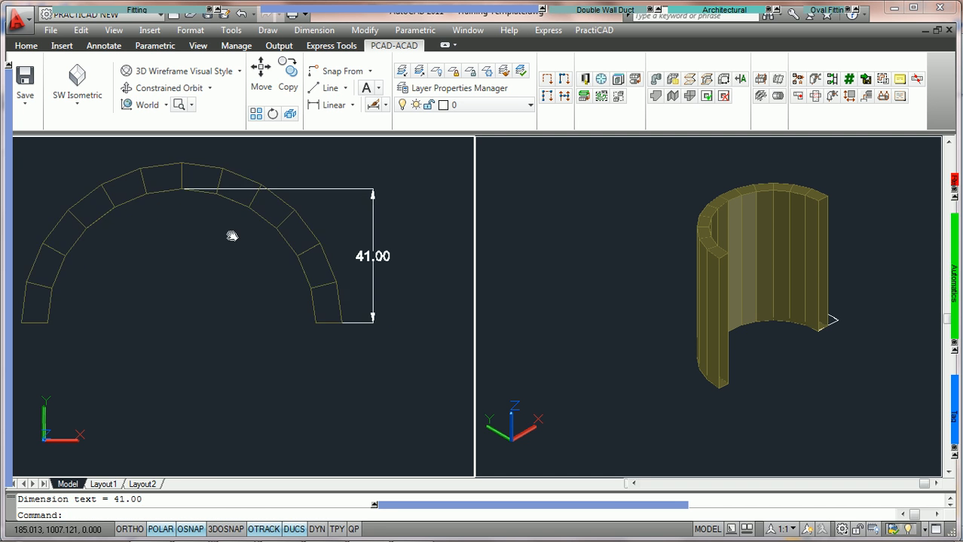
key("Escape")
Open the arc wall's properties and examine its radius against the middle of the wall's thickness at the apex
double_click(267, 217)
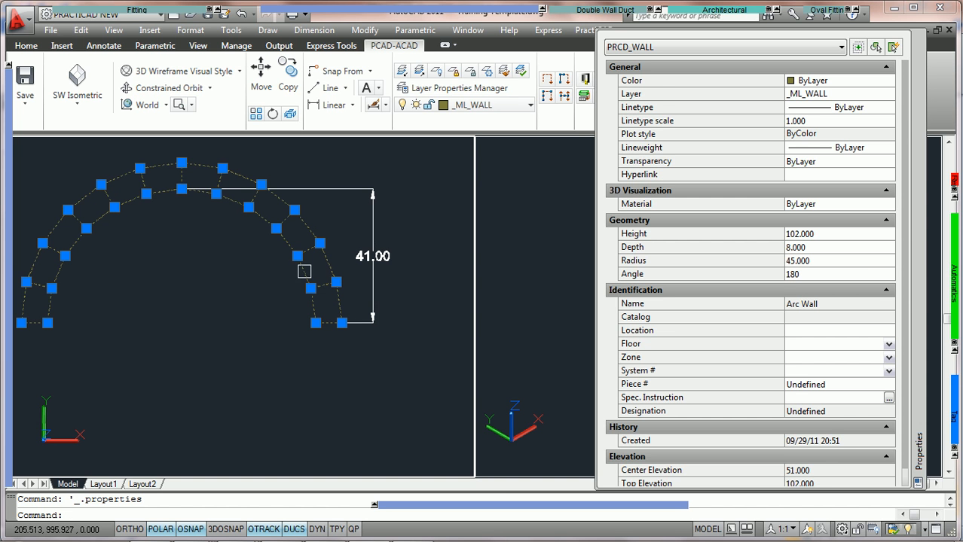
mouse_move(183, 178)
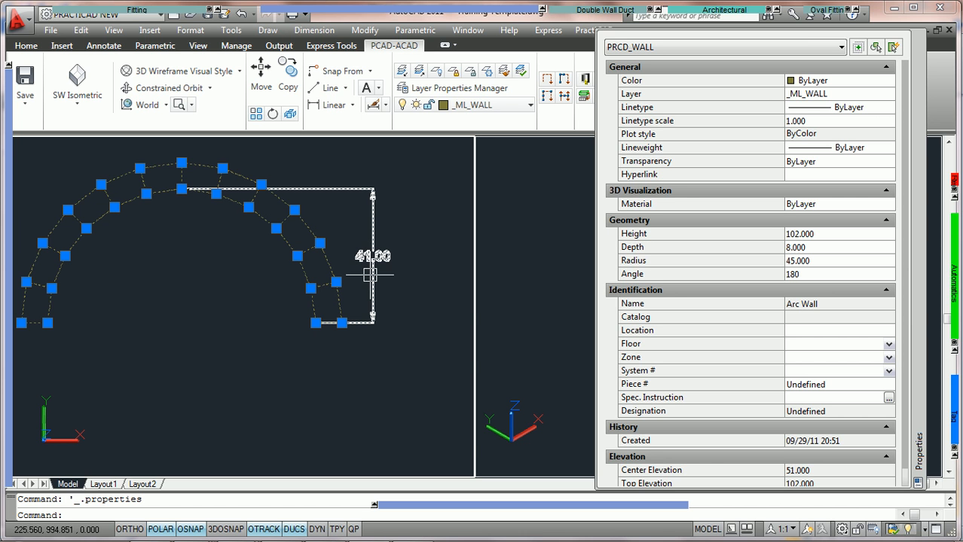
scroll(194, 211, "up", 2)
scroll(113, 150, "up", 2)
middle_click_drag(232, 198, 232, 269)
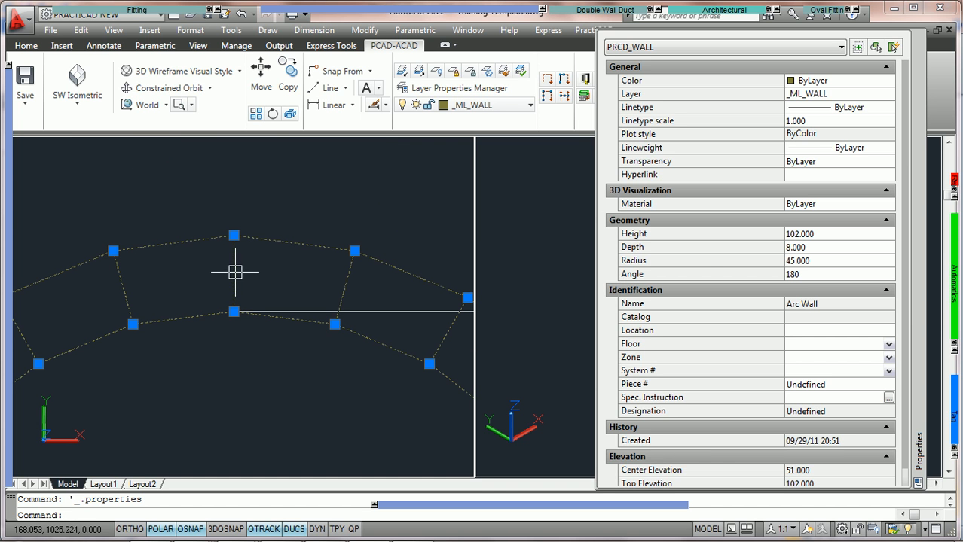
mouse_move(234, 272)
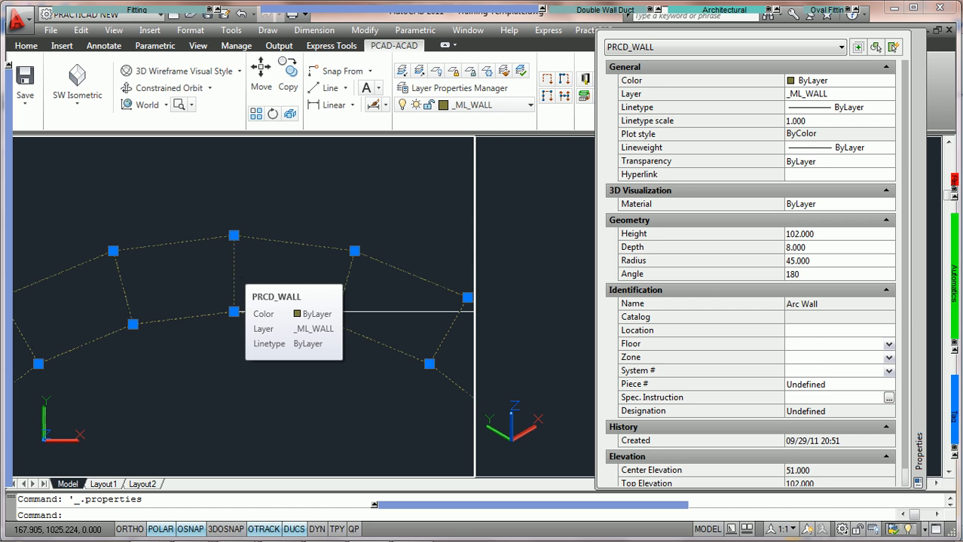
scroll(233, 272, "down", 4)
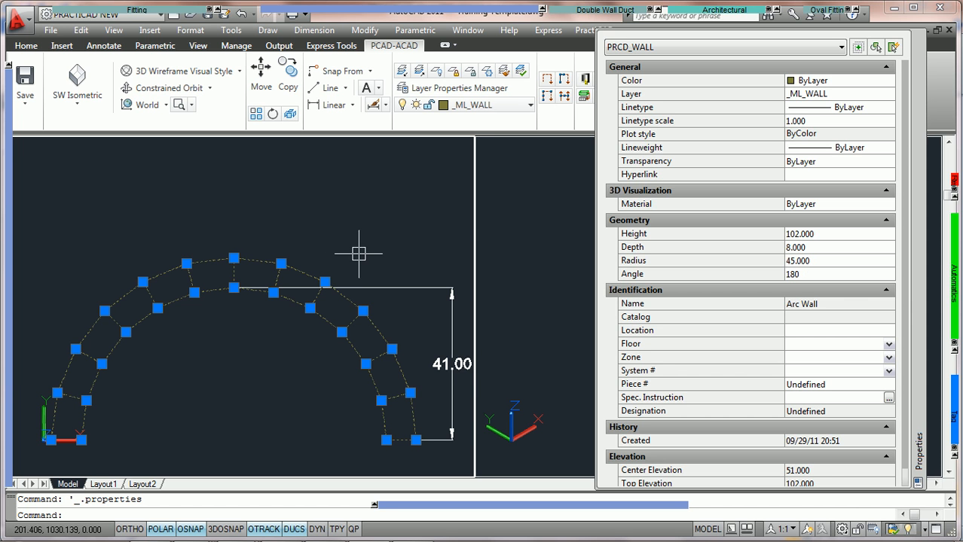
middle_click_drag(352, 251, 344, 227)
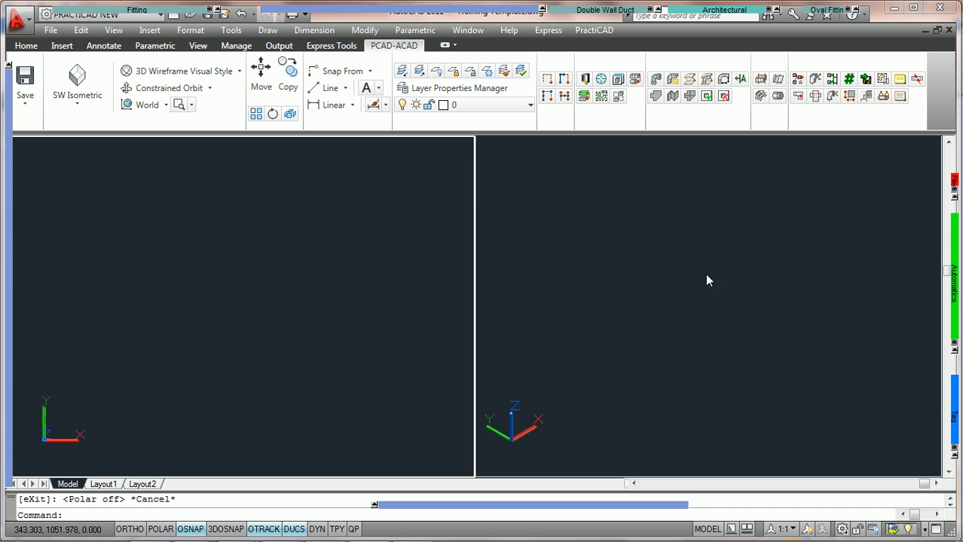
Insert an L-shape wall from the Architectural palette and set its position in the plan view
left_click(727, 11)
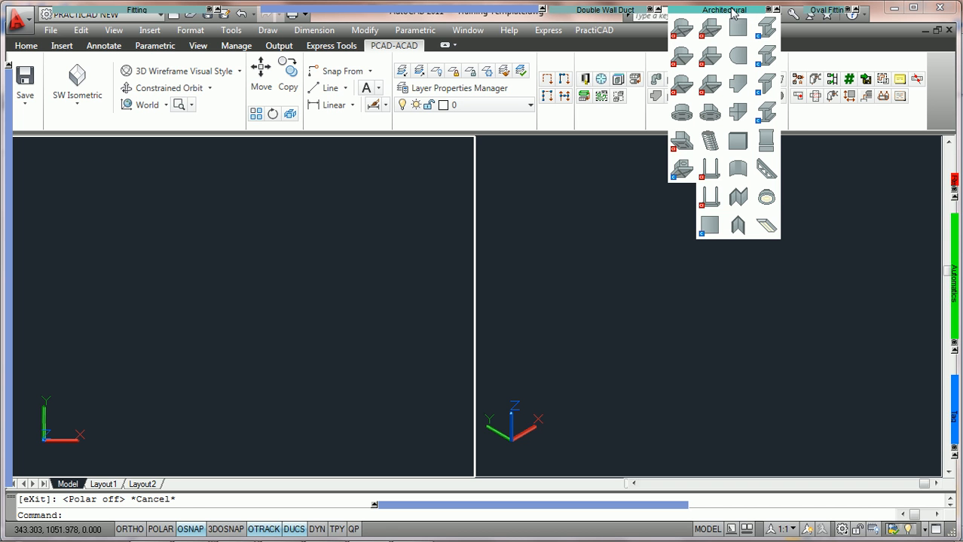
left_click(738, 224)
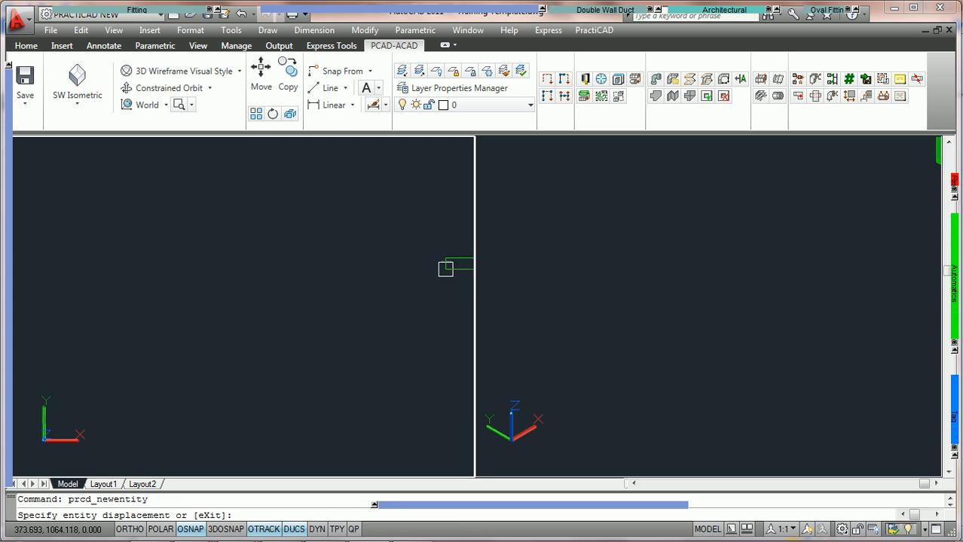
left_click(305, 346)
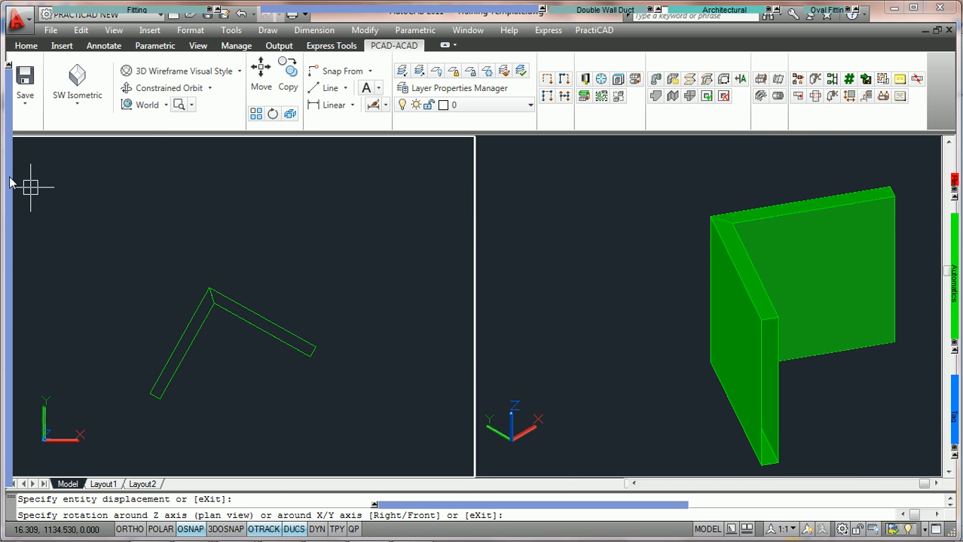
Set the L-shape wall's height to 94 and its depth to 12
mouse_move(10, 183)
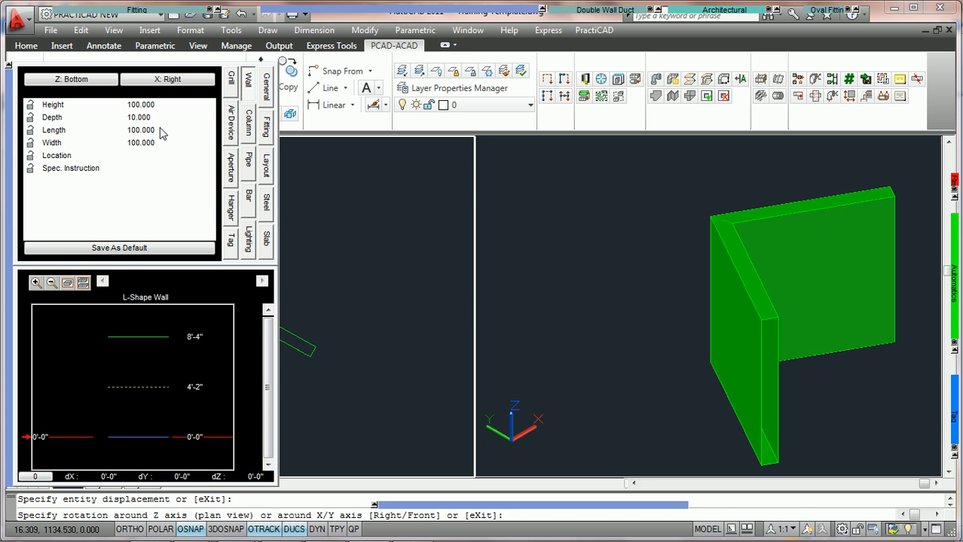
left_click(163, 104)
type("96")
key("Return")
type("94")
key("Return")
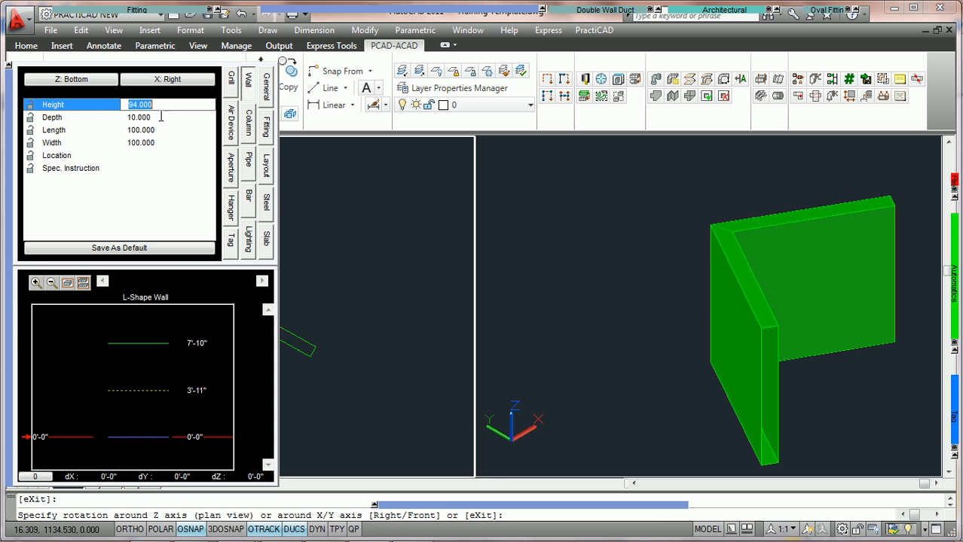
left_click(160, 117)
type("12")
key("Return")
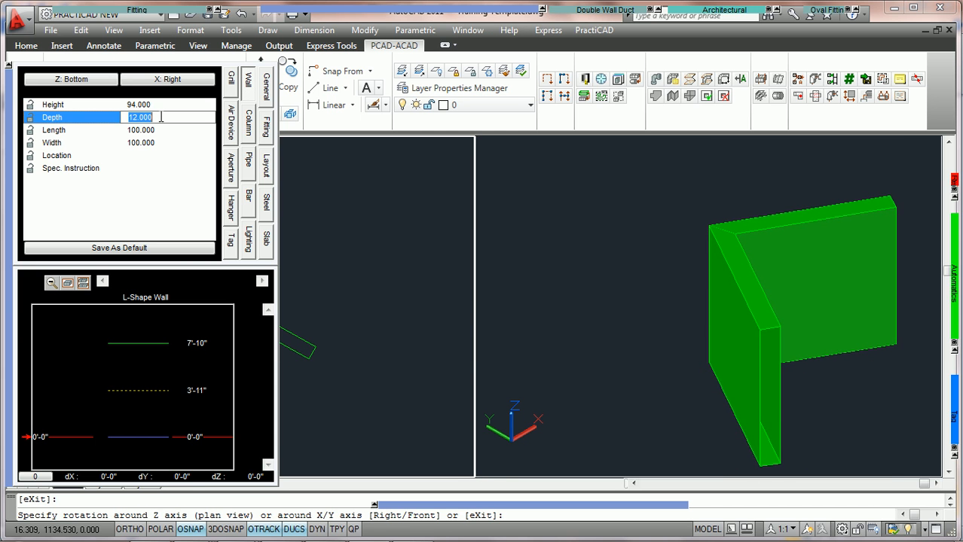
Set the L-shape wall's length to 150, after trying 104, and its width to 75, and exit placement
left_click(161, 130)
type("104")
key("Return")
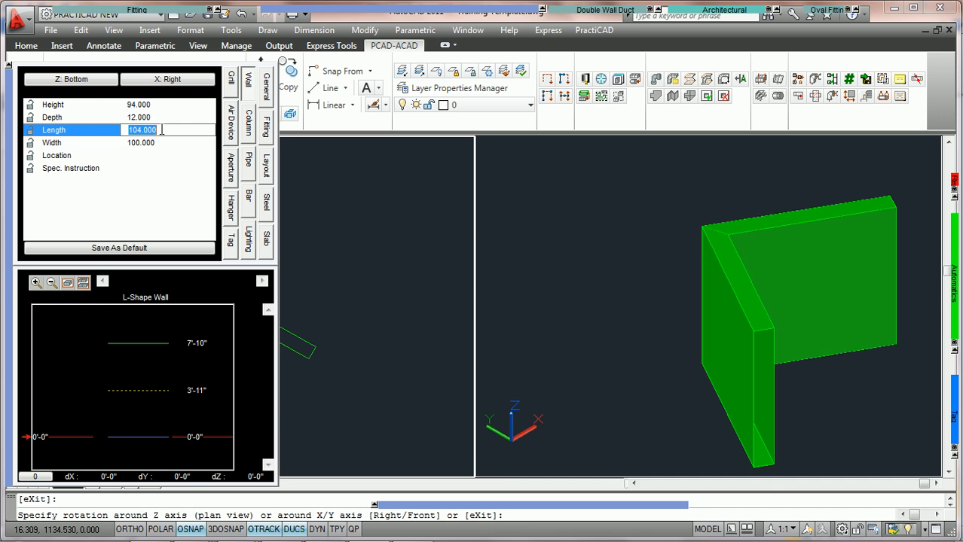
type("150")
key("Tab")
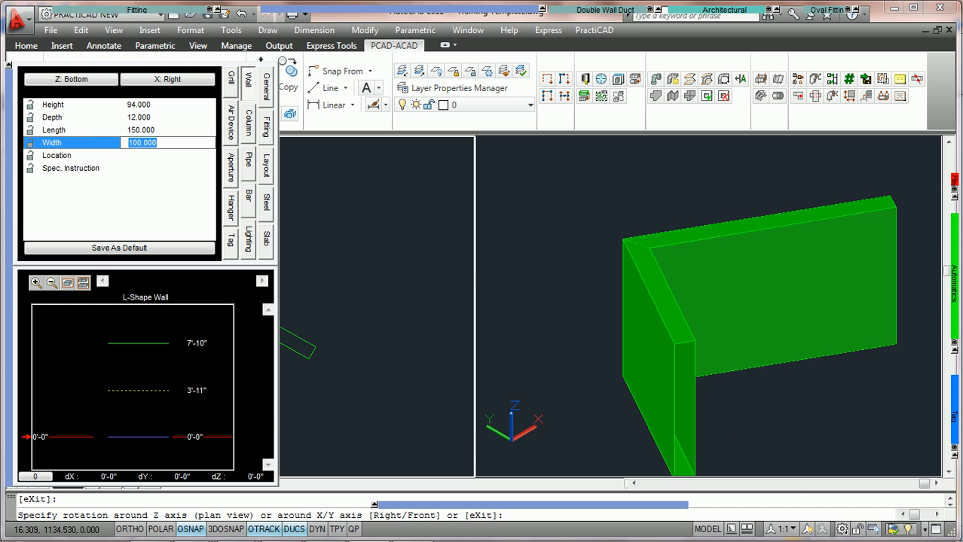
type("75")
key("Tab")
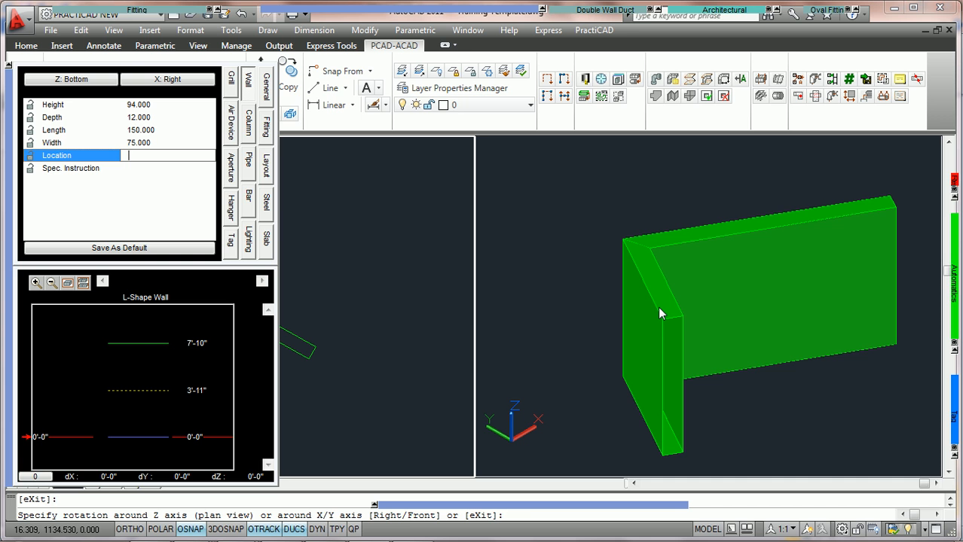
key("Escape")
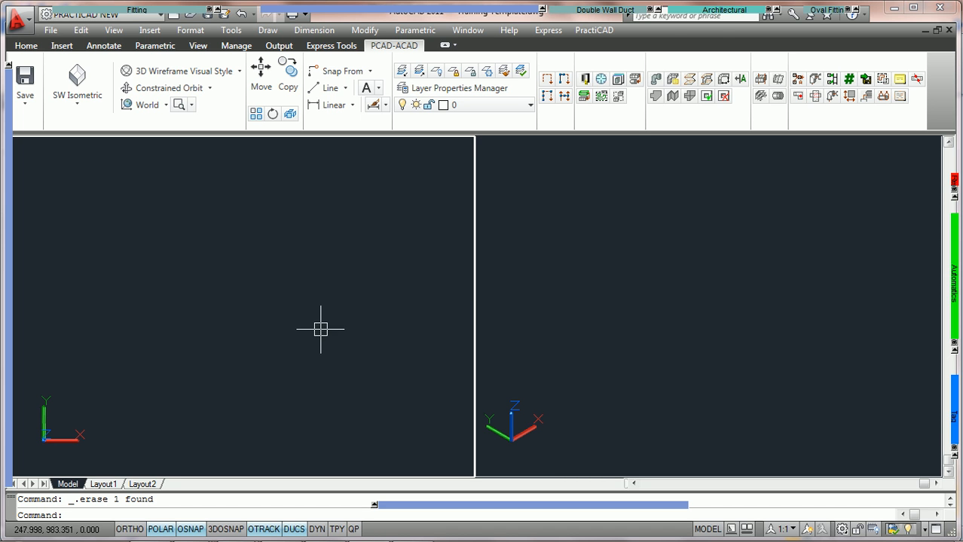
Insert the multi-segment wall from the Architectural palette and draw its first segment 150 long at 0° in the plan view
mouse_move(731, 10)
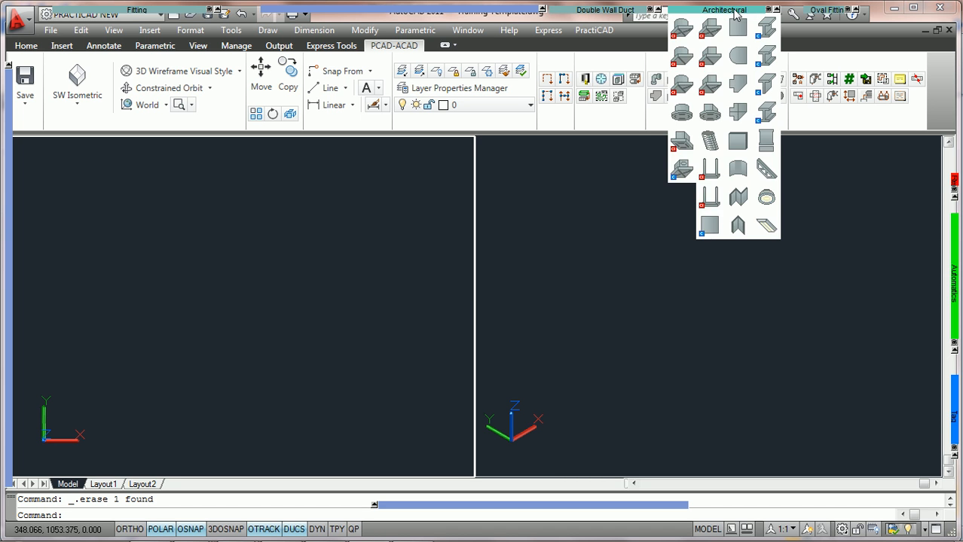
left_click(738, 202)
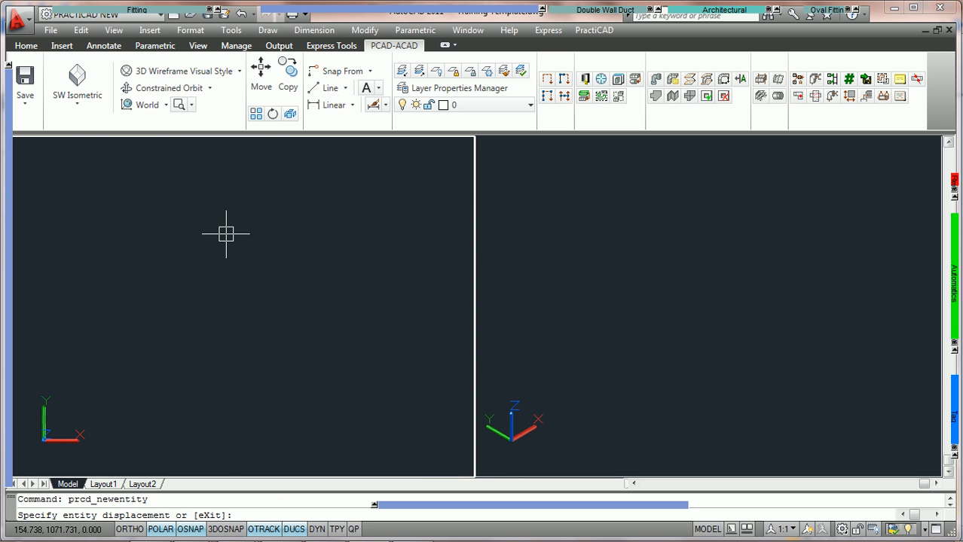
left_click(133, 205)
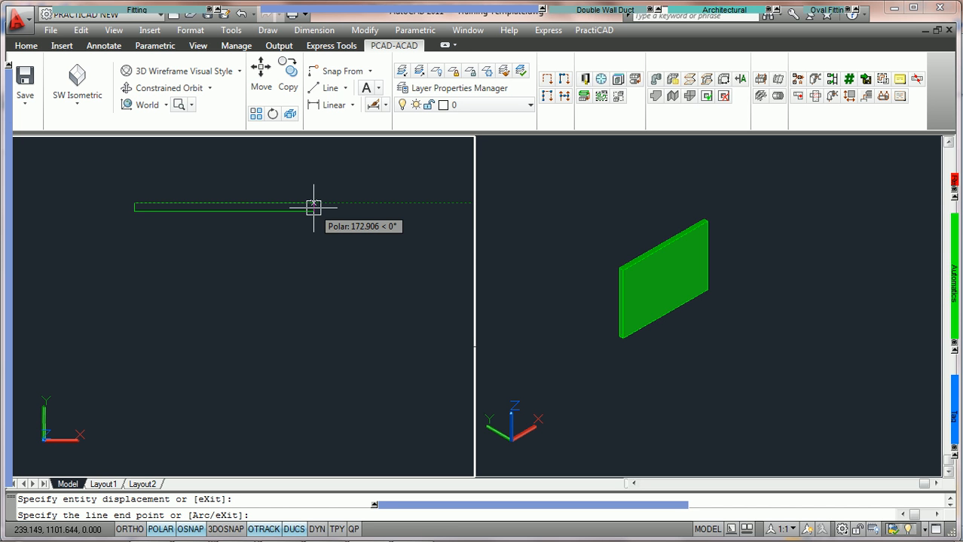
type("150")
key("Return")
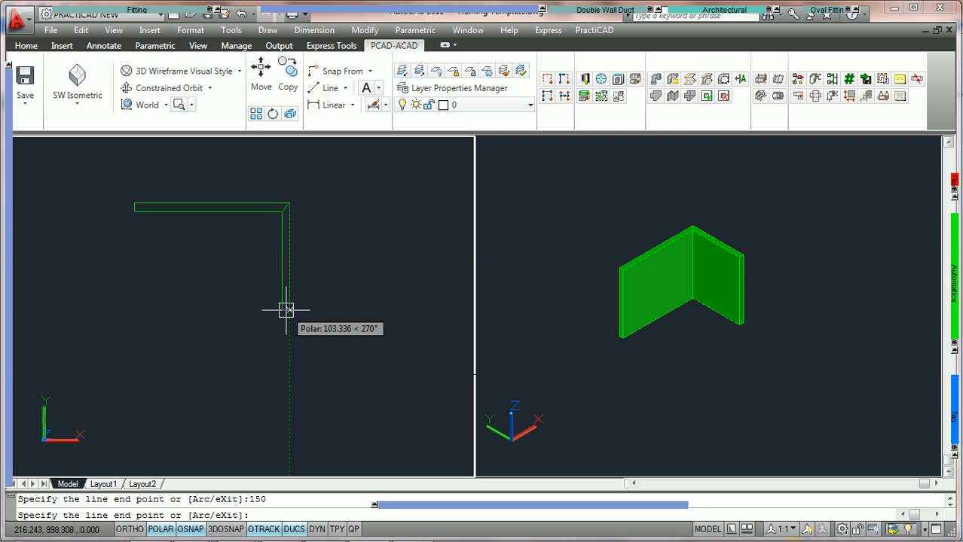
Continue the multi-segment wall with segments of 75 at 270°, 75 at 0° and 100 at 270°
type("75")
key("Return")
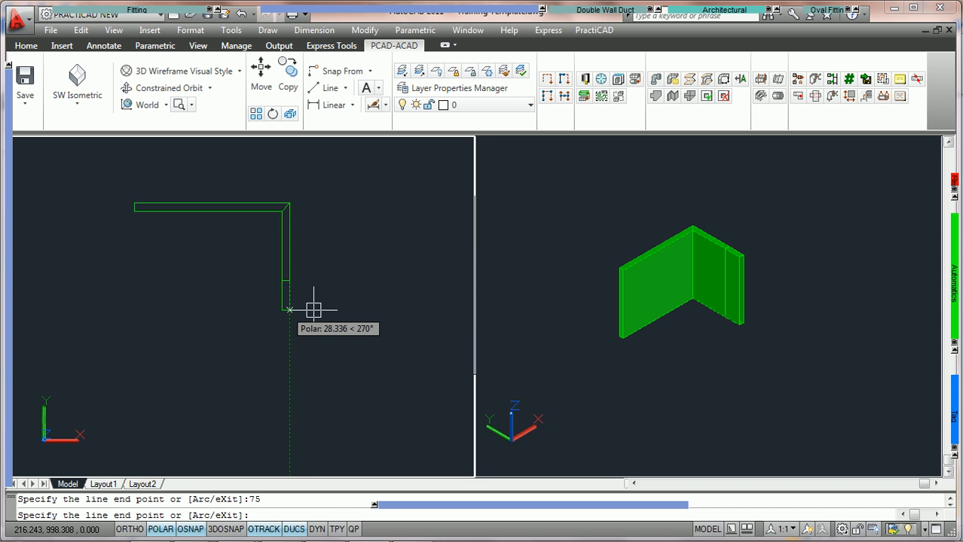
type("75")
key("Return")
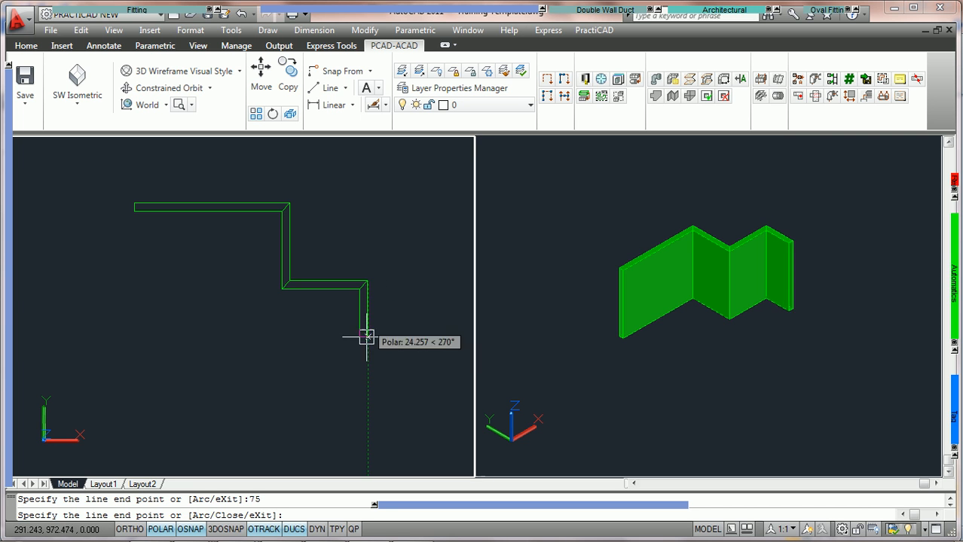
type("100")
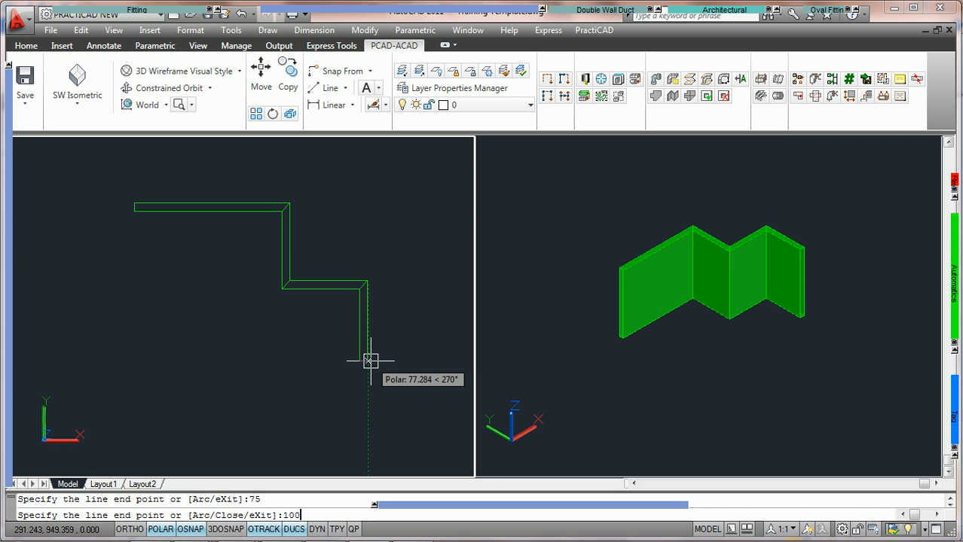
key("Return")
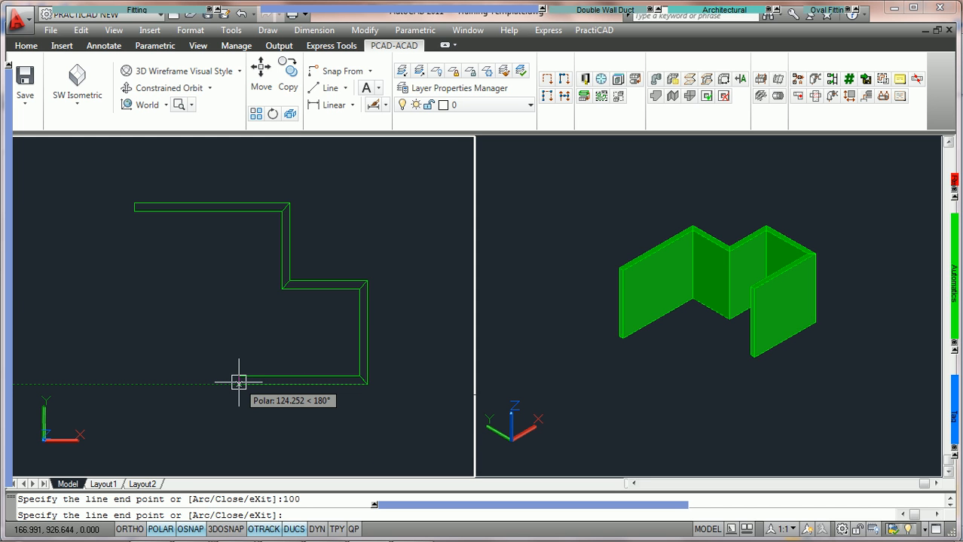
Add a 225 segment at 180° and close the multi-segment wall back to its start point
type("225")
key("Return")
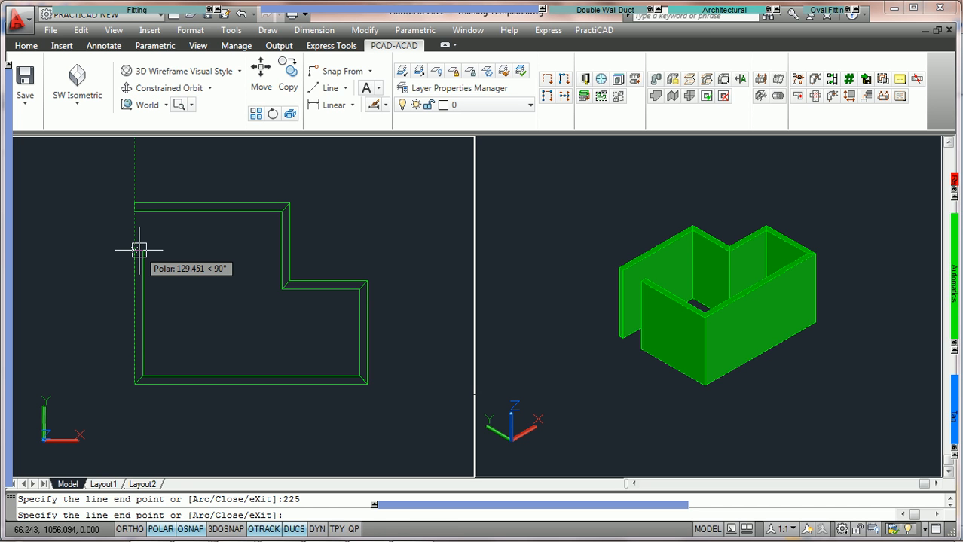
type("c")
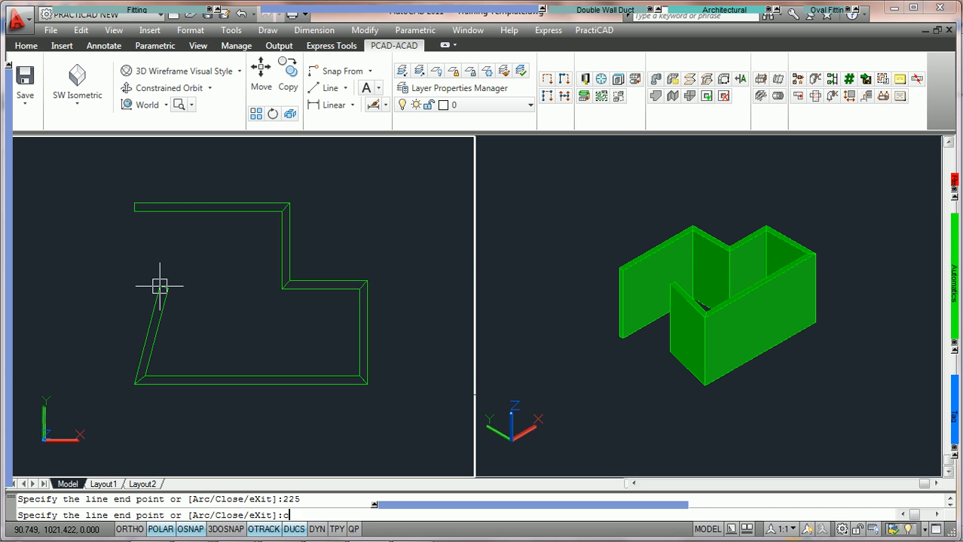
key("Return")
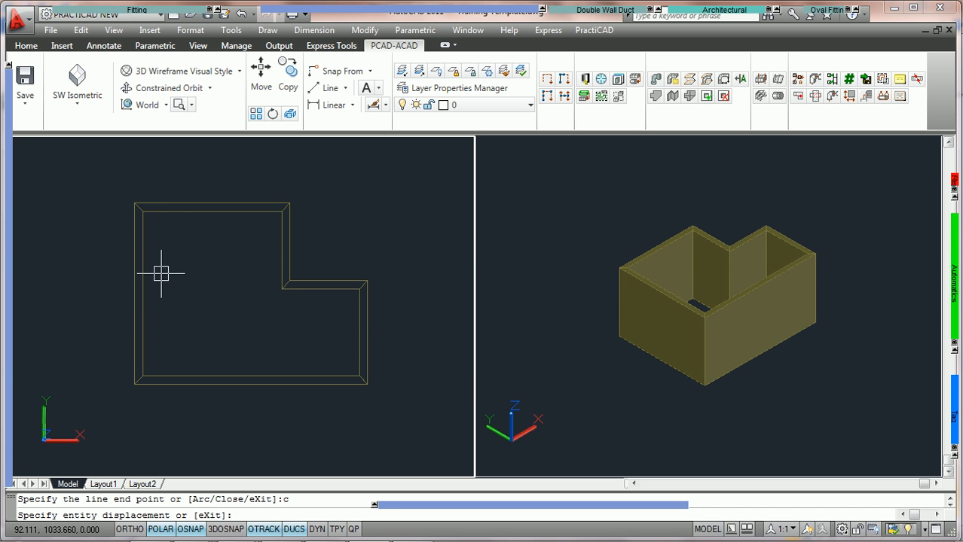